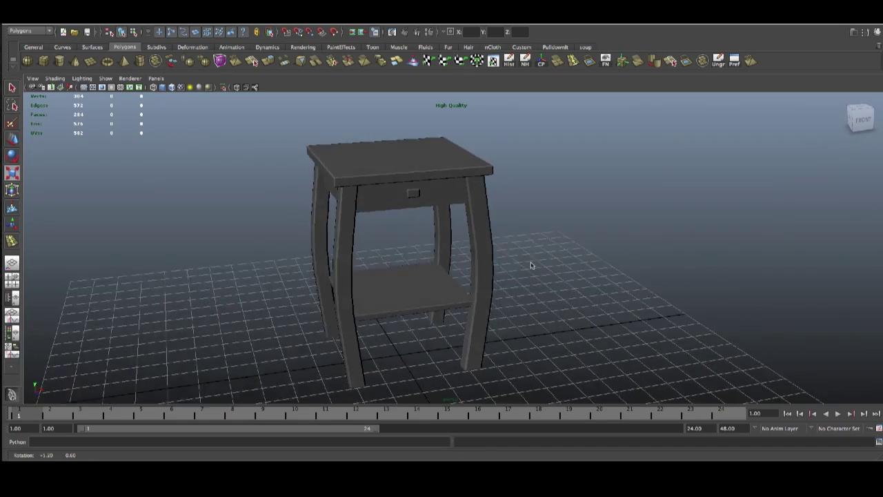
Step: Delete three of the table's legs, keeping only the front leg on the drawer's right side
click(483, 265)
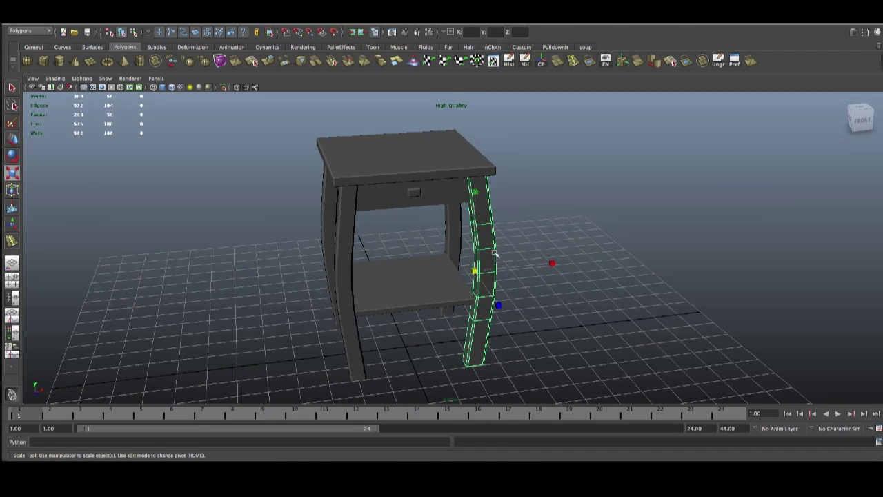
mouse_move(563, 302)
alt+mouse_down()
mouse_move(528, 282)
mouse_move(554, 296)
alt+mouse_up()
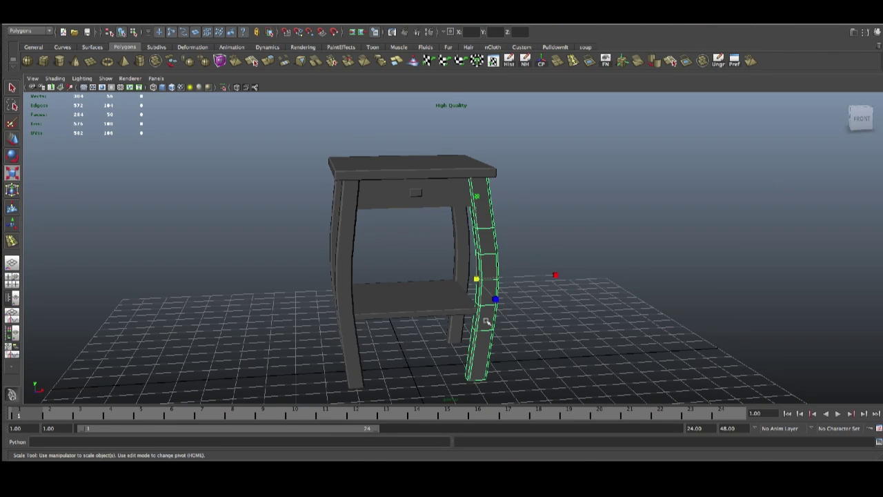
mouse_move(303, 282)
alt+mouse_down()
mouse_move(315, 271)
mouse_move(307, 268)
alt+mouse_up()
alt+drag(426, 255, 323, 262)
drag(244, 230, 435, 265)
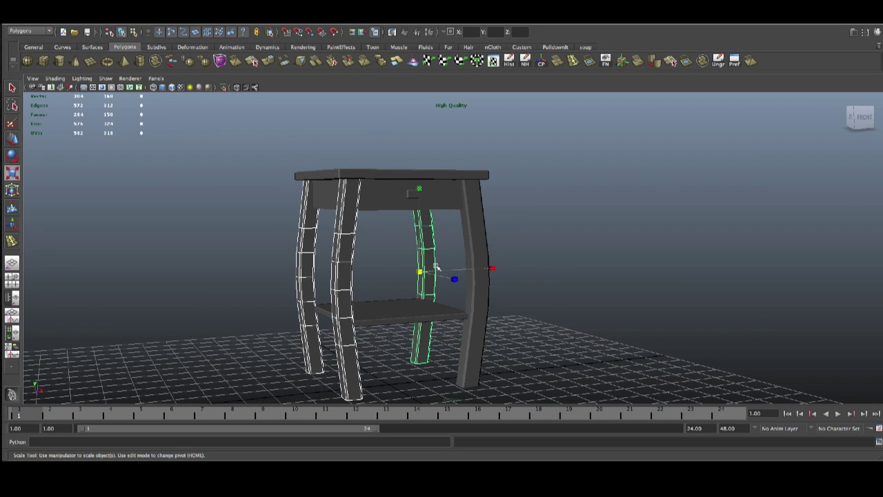
key(Delete)
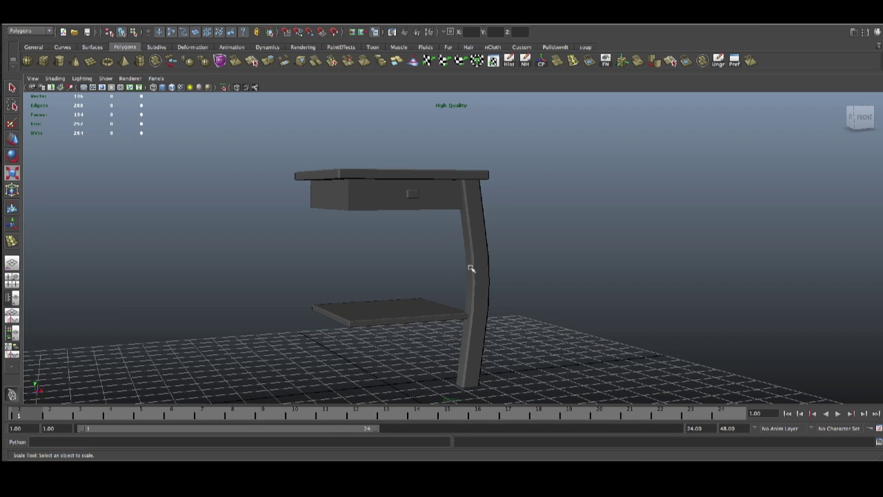
Step: Isolate the remaining leg in the view
alt+drag(443, 265, 545, 275)
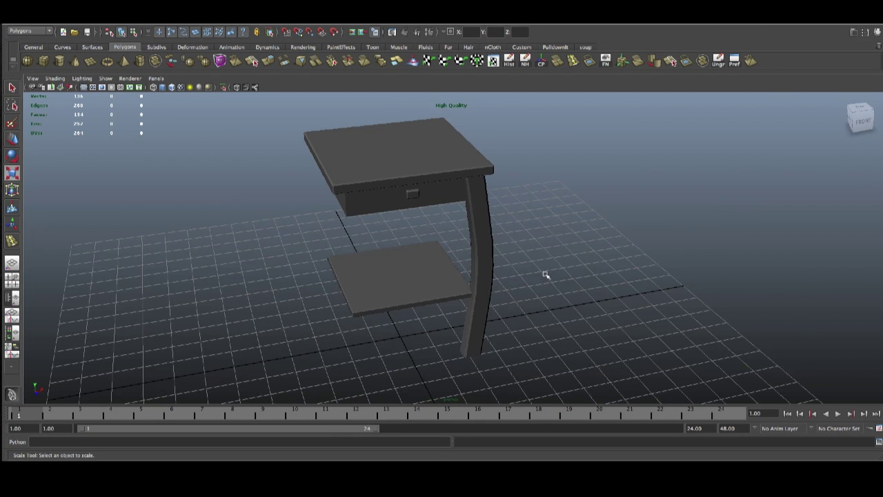
scroll(445, 224, up, 2)
alt+drag(417, 230, 449, 235)
click(461, 226)
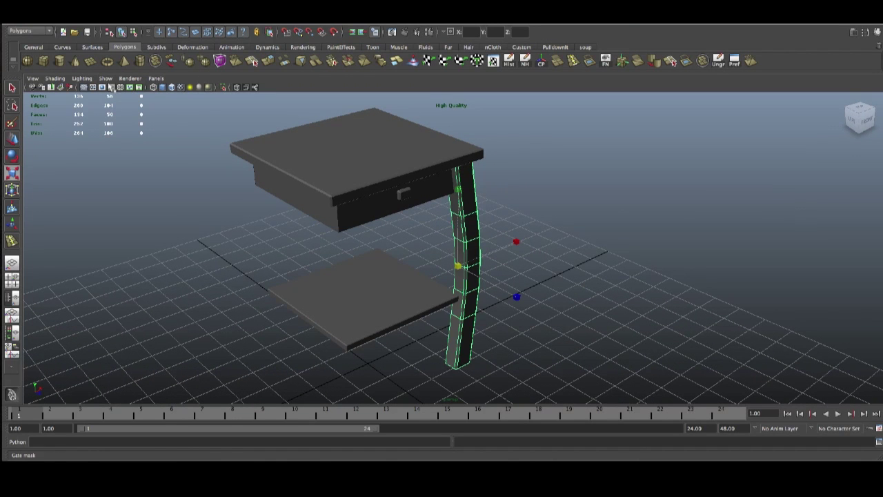
key(q)
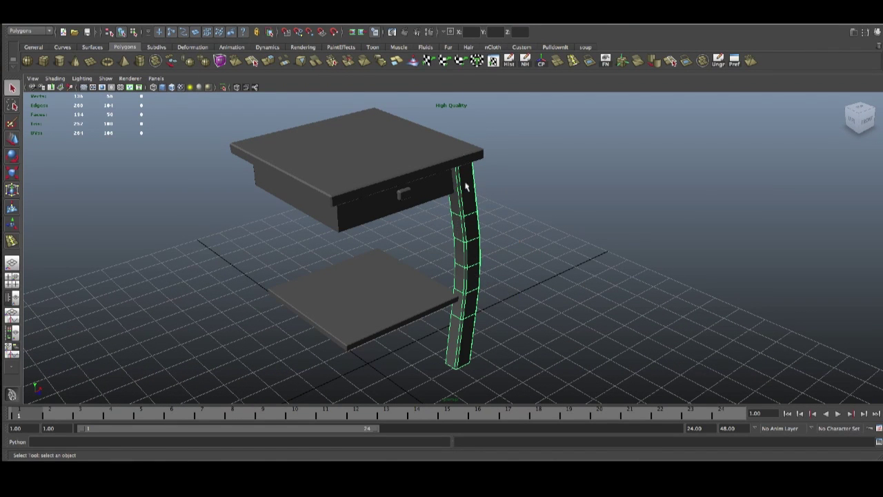
click(105, 79)
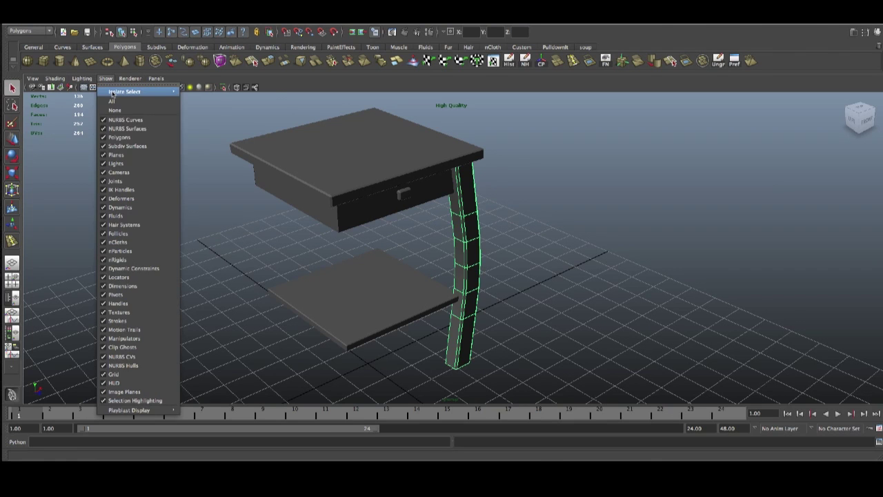
mouse_move(113, 94)
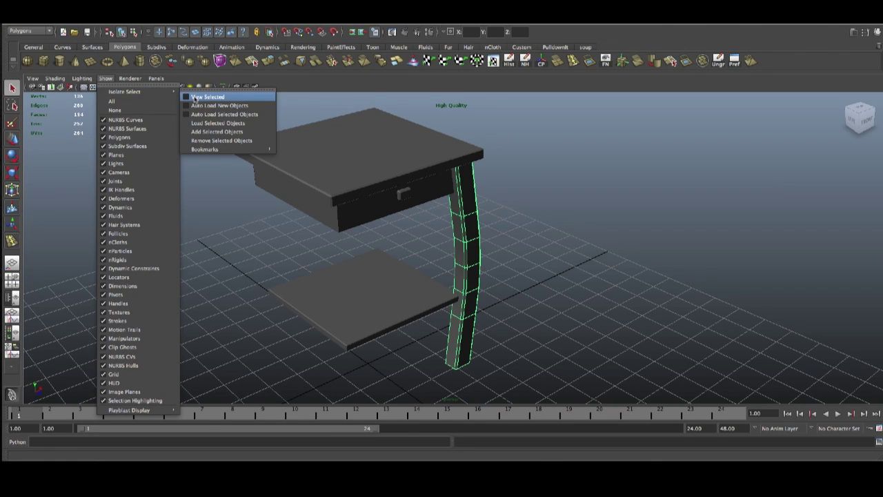
click(196, 98)
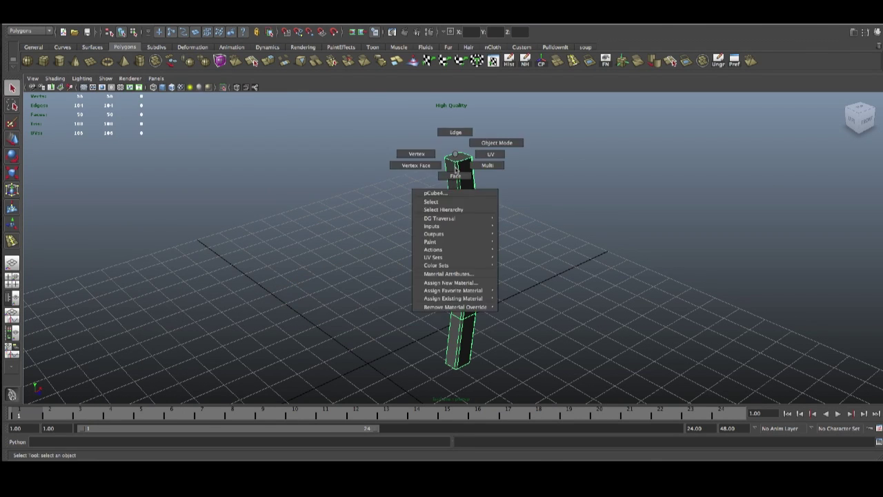
Step: Delete the top face of the isolated leg
key(ctrl+a)
right_drag(367, 182, 366, 200)
click(358, 179)
key(Delete)
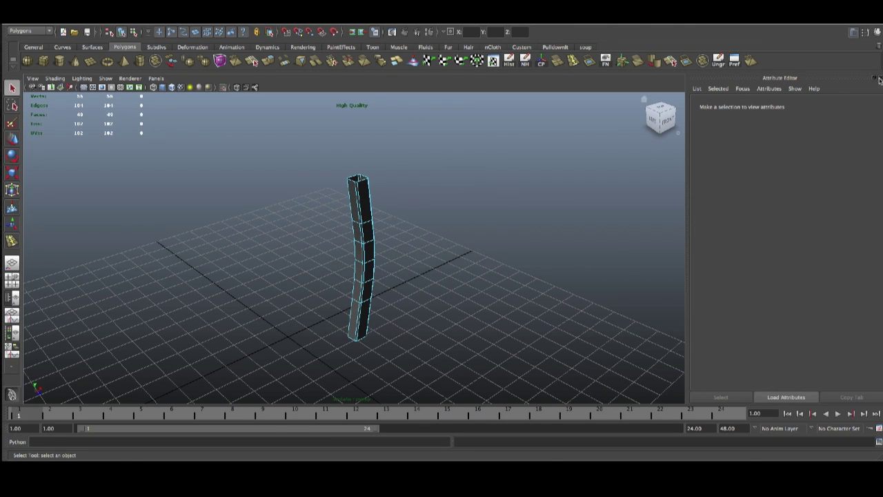
Step: Return the leg to object mode and turn off its isolation to show the rest of the table
key(ctrl+a)
right_drag(461, 198, 487, 184)
click(458, 197)
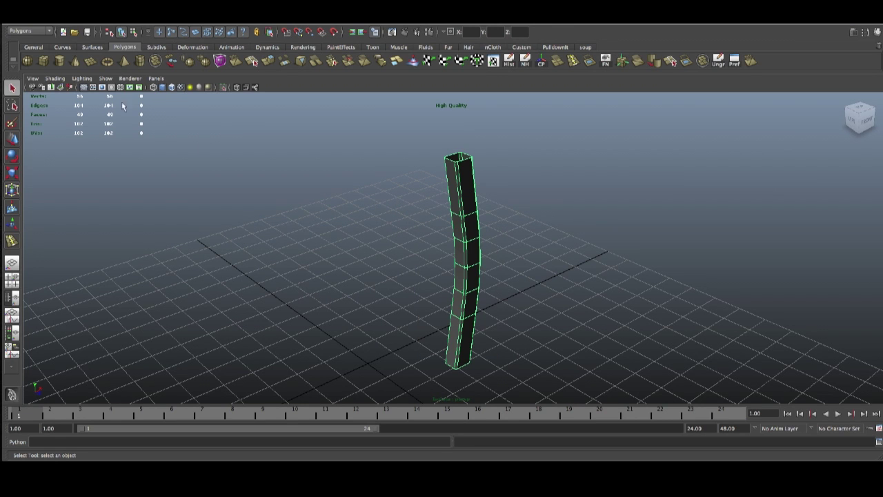
click(106, 79)
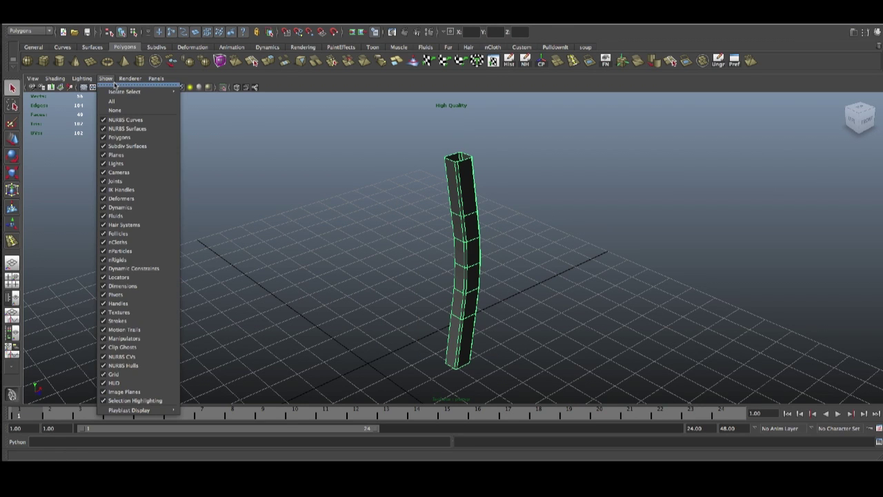
mouse_move(125, 94)
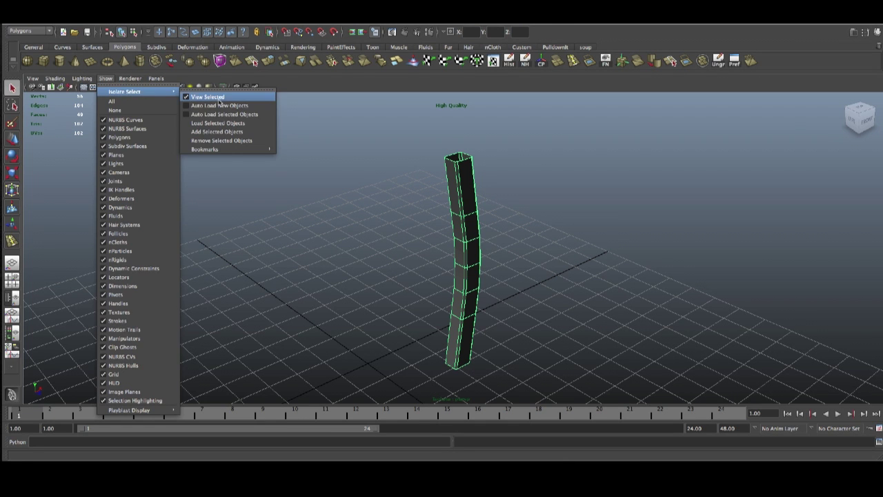
click(218, 98)
alt+drag(436, 218, 378, 188)
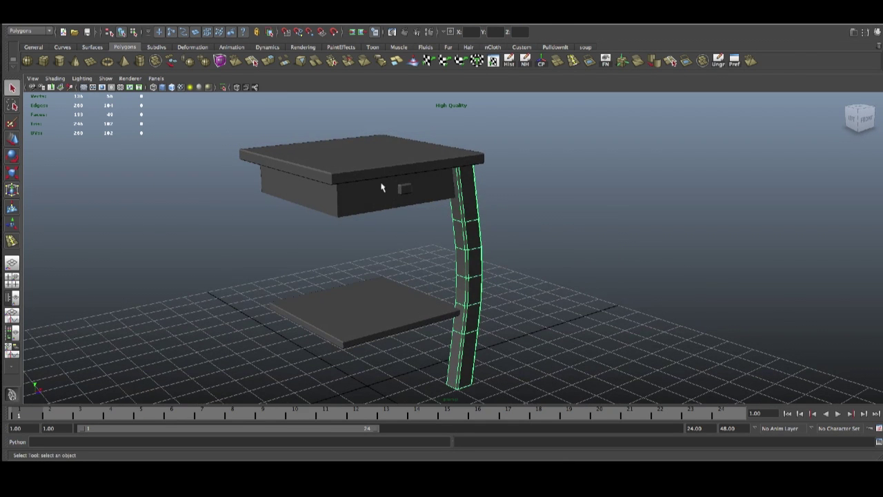
Step: Insert an edge loop around the drawer knob's side, close to where it meets the drawer front
click(406, 193)
scroll(408, 191, up, 5)
scroll(354, 180, up, 5)
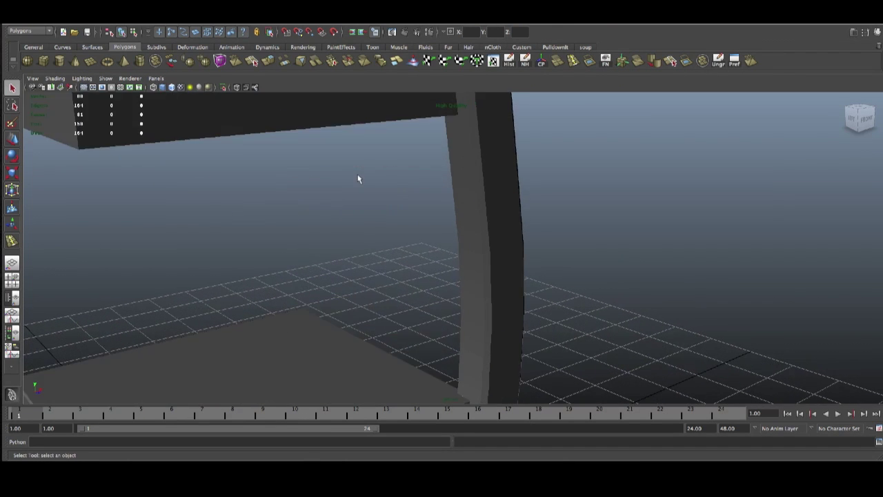
key(f)
alt+drag(414, 197, 439, 231)
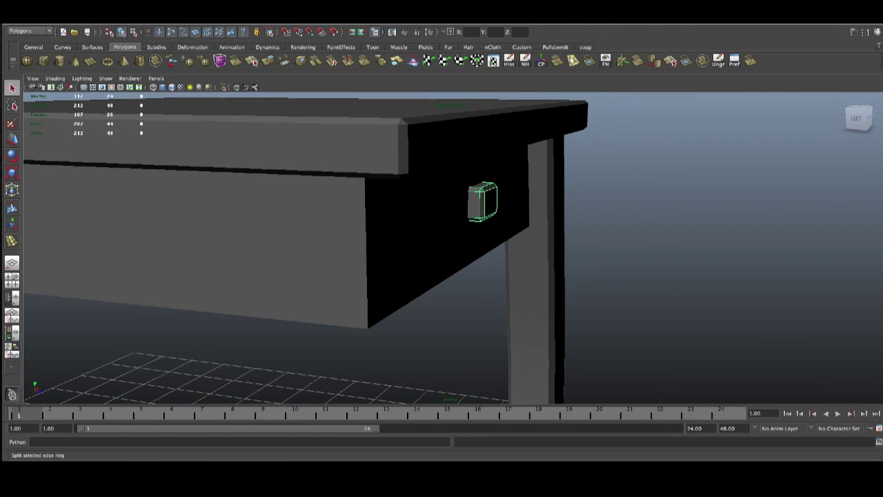
click(573, 61)
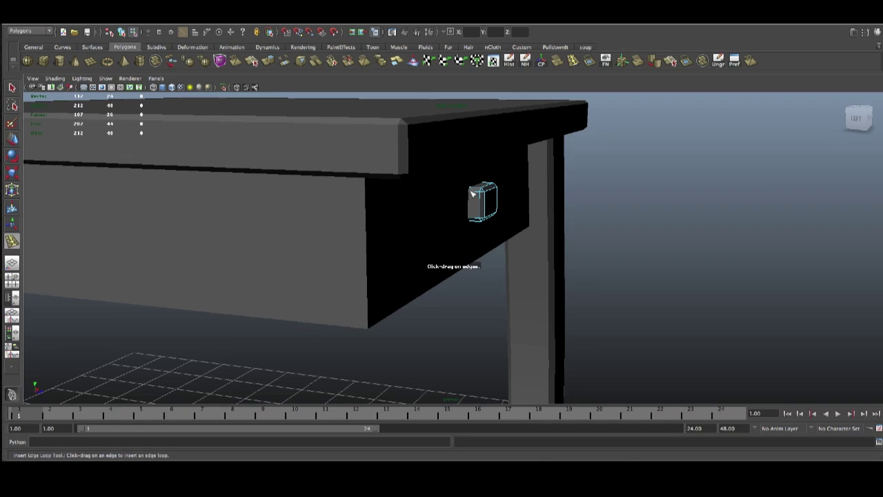
drag(473, 192, 472, 192)
drag(471, 194, 473, 194)
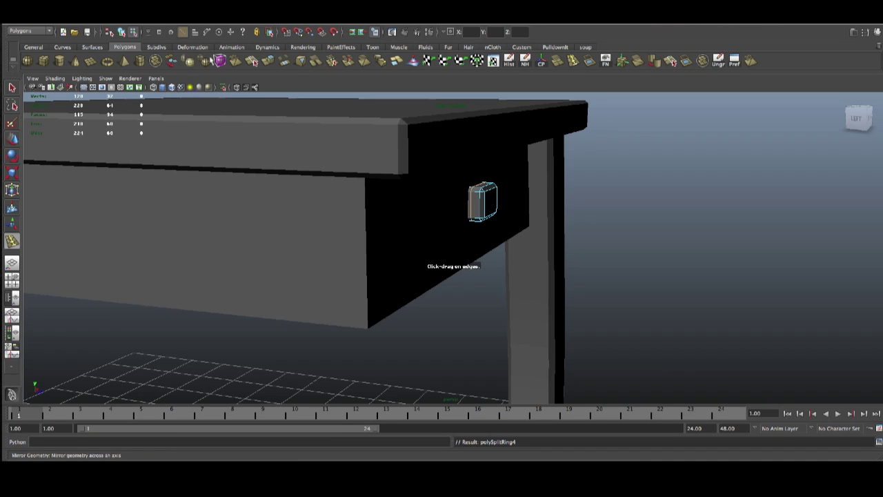
click(304, 18)
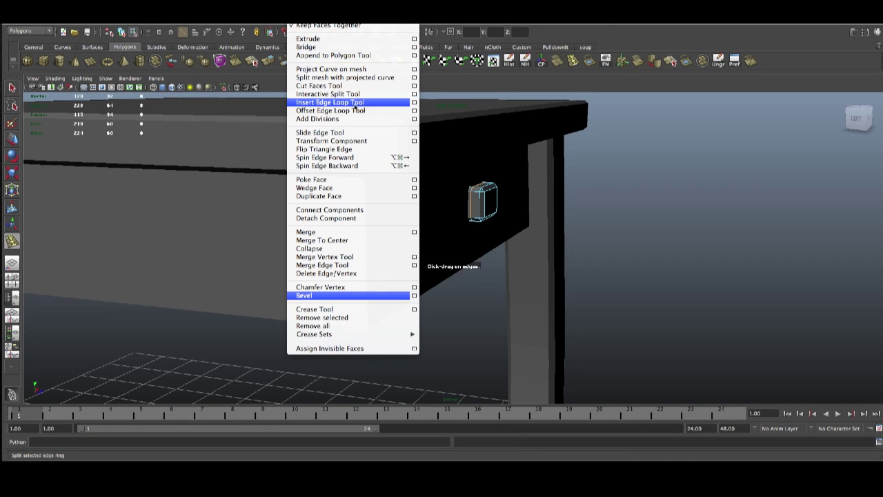
key(Escape)
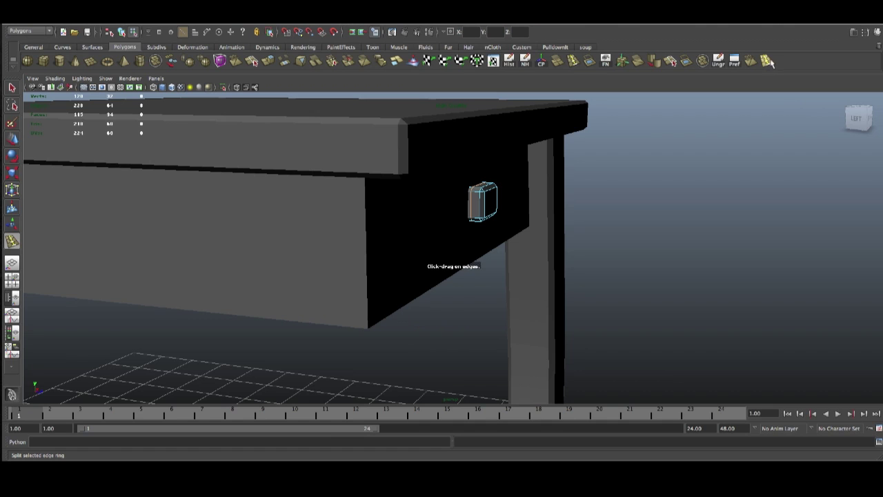
middle_drag(766, 64, 881, 48)
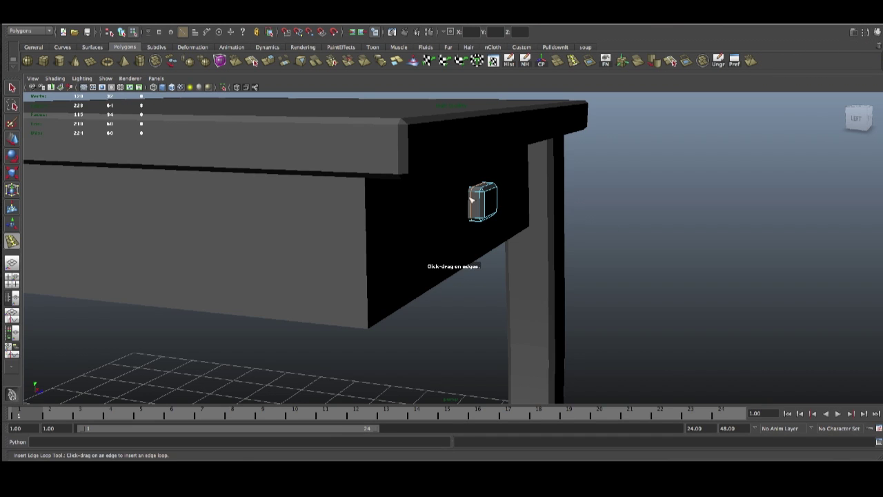
Step: Return the drawer knob to object mode and isolate it in the view
key(w)
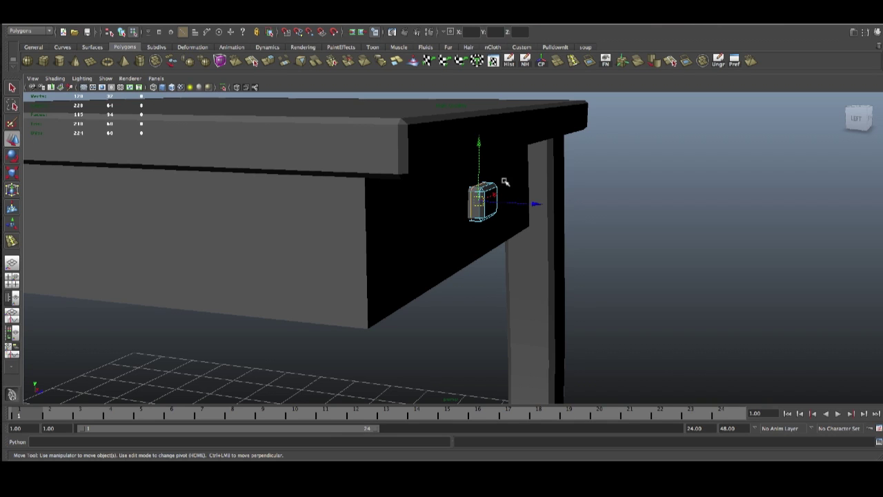
right_drag(487, 187, 487, 210)
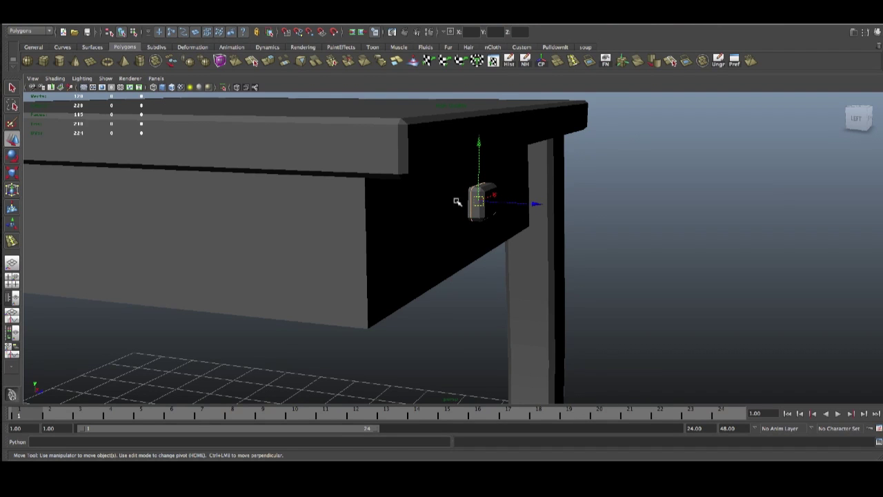
click(485, 218)
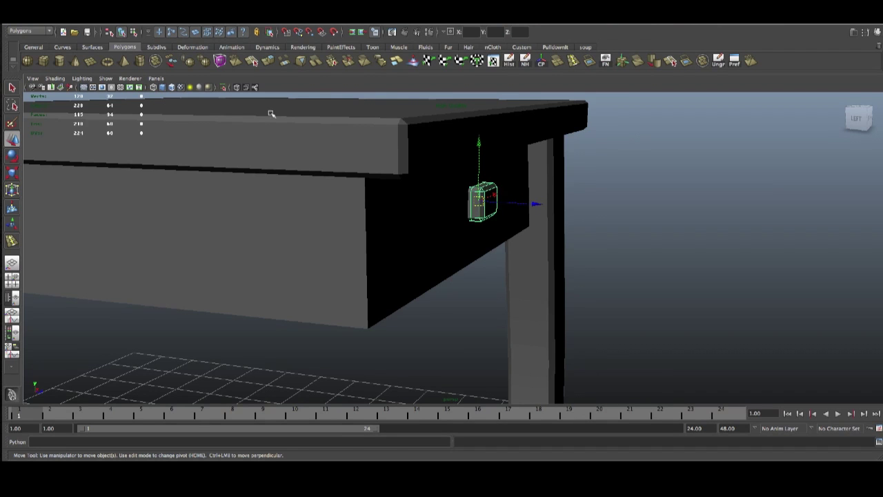
click(107, 79)
mouse_move(152, 91)
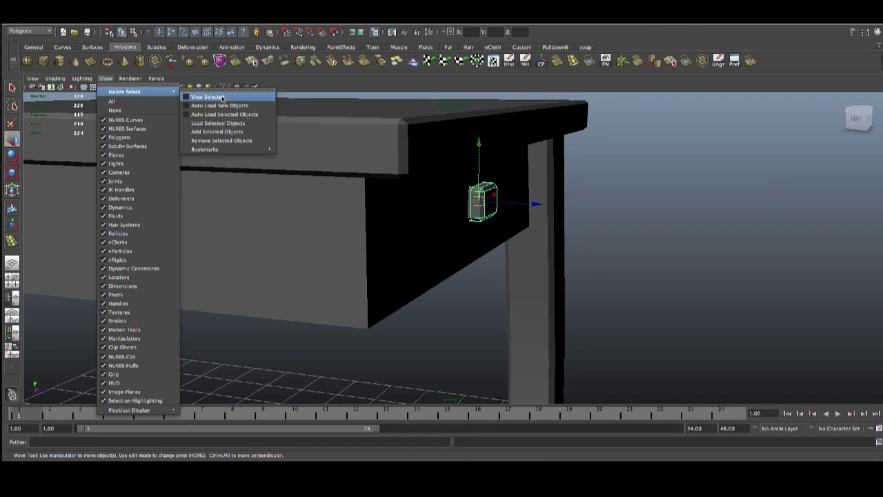
click(227, 99)
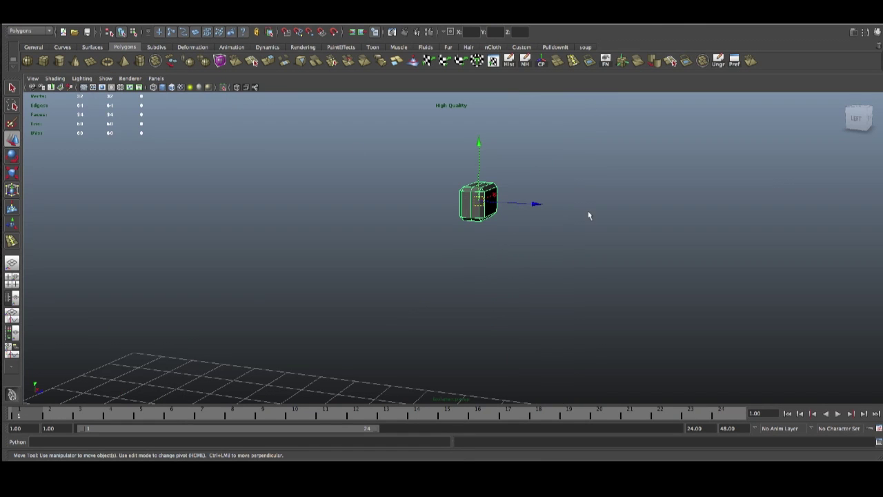
Step: Delete the knob's rear faces behind the inserted edge loop, leaving its back open
right_drag(480, 194, 481, 213)
click(486, 196)
scroll(487, 196, up, 3)
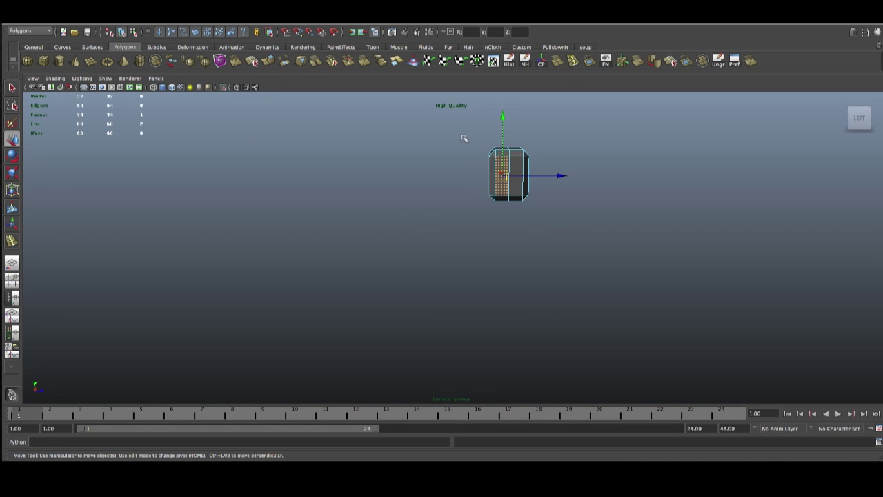
key(Delete)
alt+drag(532, 207, 487, 185)
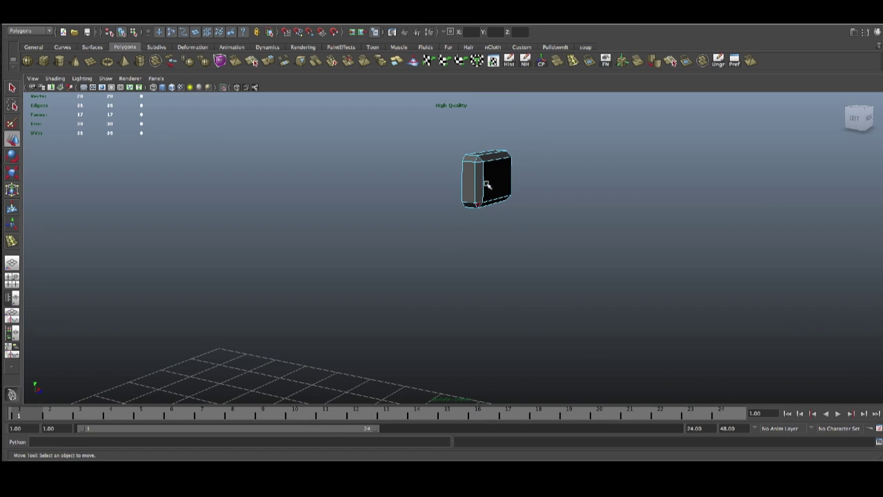
Step: Return the knob to object mode and turn off its isolation to show the other table parts
right_drag(486, 184, 508, 177)
click(479, 178)
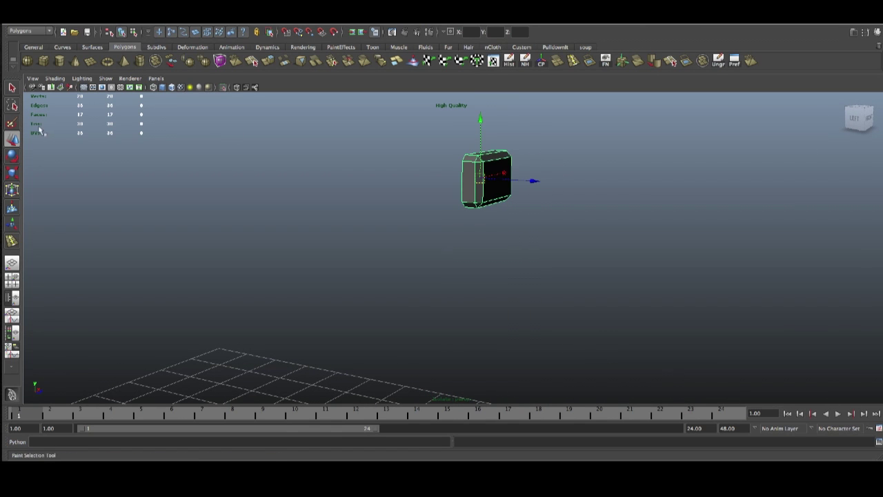
click(104, 79)
mouse_move(138, 92)
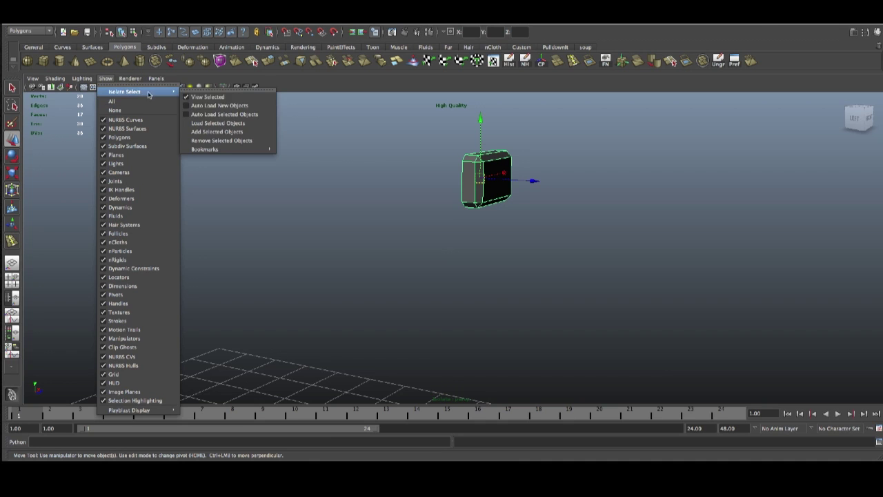
click(214, 96)
Step: Move the knob's open rear border edges slightly back into the drawer front
alt+drag(418, 175, 479, 170)
right_drag(481, 169, 481, 144)
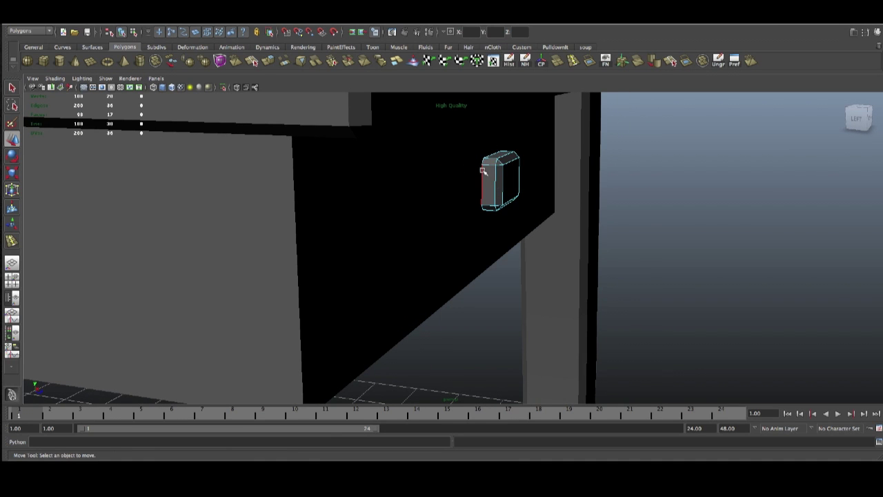
click(482, 171)
drag(547, 181, 538, 181)
Step: Select the drawer box under the tabletop and isolate it in the view
click(383, 204)
scroll(387, 204, down, 3)
alt+drag(402, 205, 337, 204)
scroll(336, 205, down, 4)
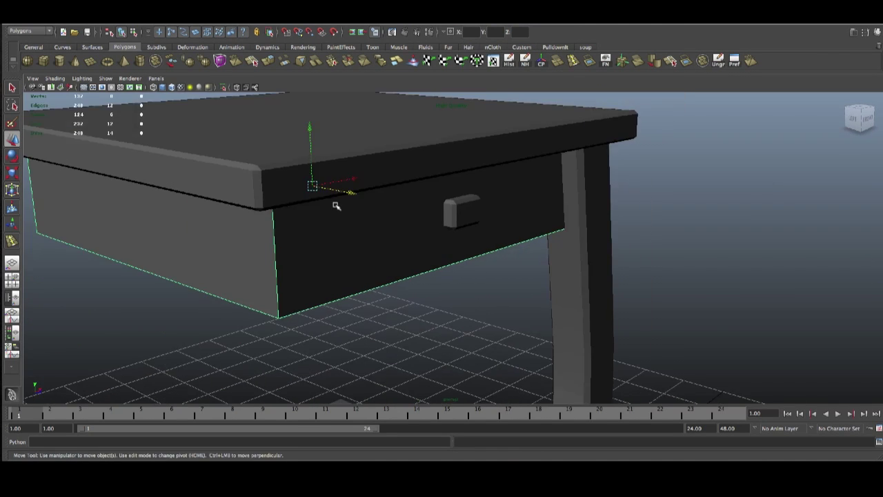
click(107, 78)
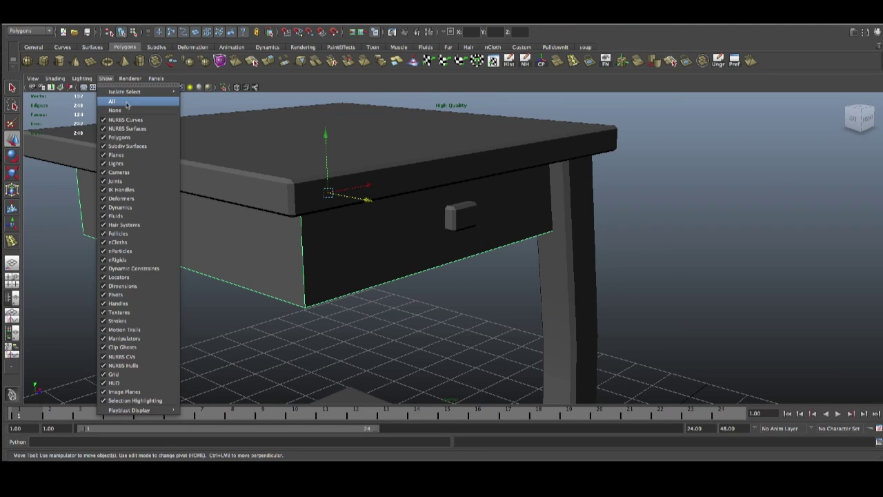
mouse_move(131, 100)
click(207, 97)
Step: Delete the top face of the isolated drawer box
right_drag(283, 156, 400, 178)
click(278, 159)
key(Delete)
alt+drag(401, 178, 319, 165)
Step: Turn off the drawer box's isolation to show the rest of the table
click(107, 79)
mouse_move(129, 93)
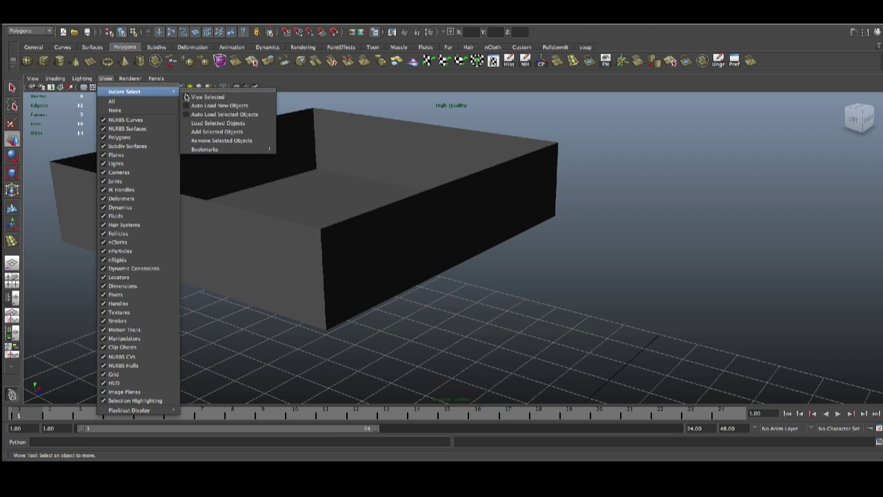
click(200, 97)
Step: Delete the vertical bevel face and the two small triangular faces at the lower shelf's front left corner
scroll(572, 202, down, 3)
alt+drag(573, 203, 470, 296)
alt+drag(419, 323, 520, 208)
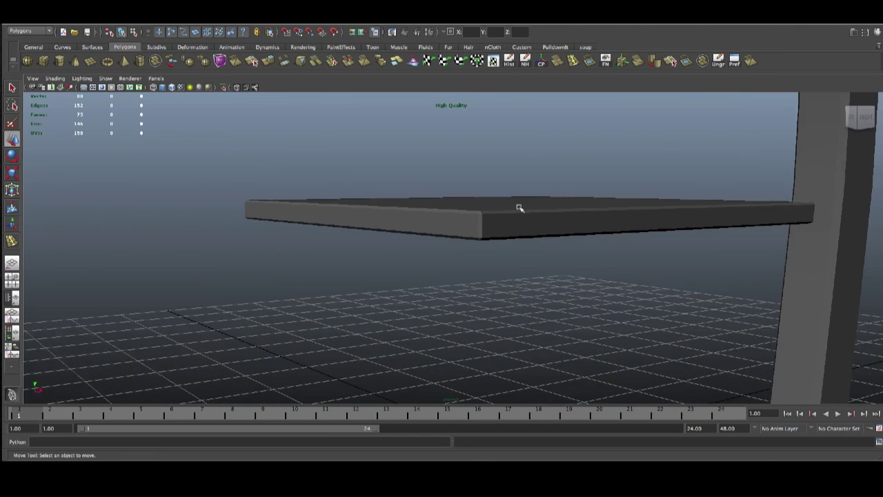
scroll(520, 207, up, 5)
scroll(552, 214, down, 1)
scroll(541, 191, up, 3)
click(592, 180)
scroll(597, 167, down, 2)
alt+middle_drag(598, 167, 531, 180)
right_drag(534, 158, 534, 182)
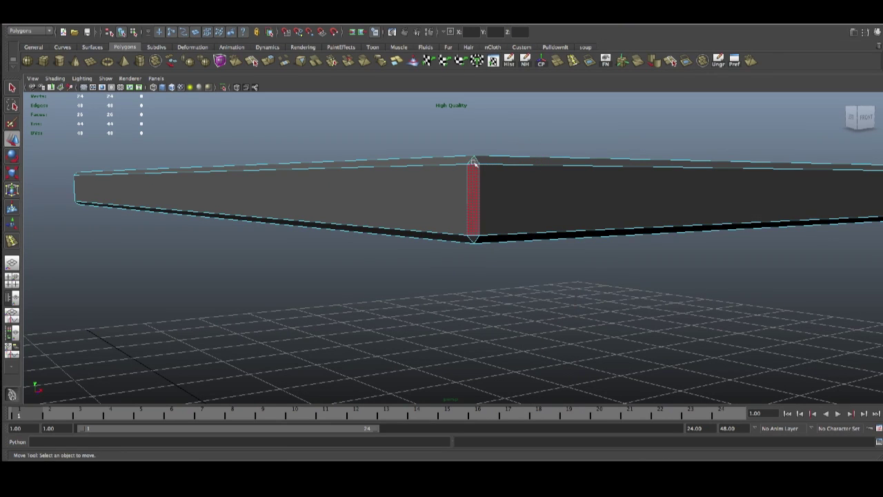
click(474, 162)
shift+click(473, 221)
shift+click(474, 241)
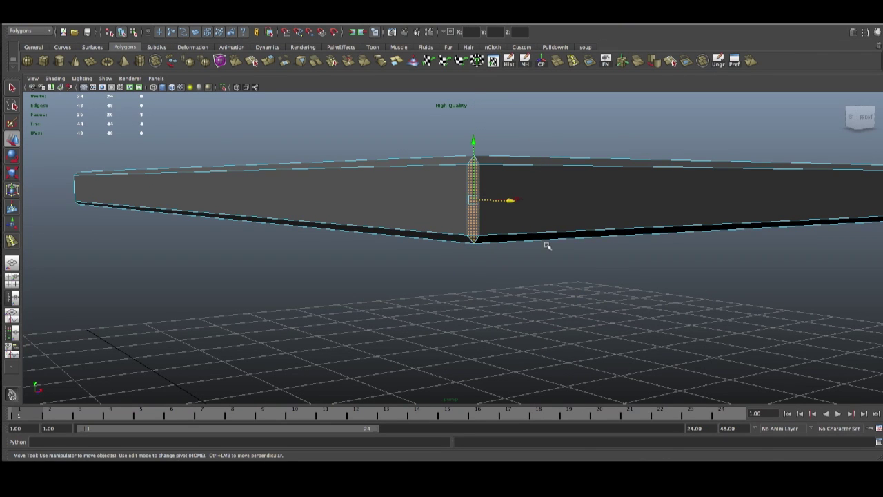
key(Delete)
Step: Return the lower shelf to object mode and isolate it in the view
scroll(549, 250, down, 2)
scroll(504, 276, down, 4)
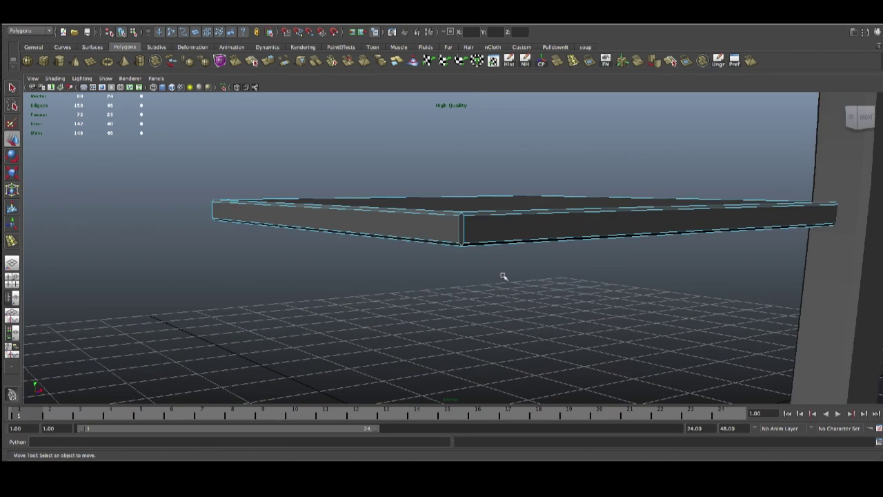
alt+drag(584, 249, 586, 223)
right_drag(585, 223, 493, 245)
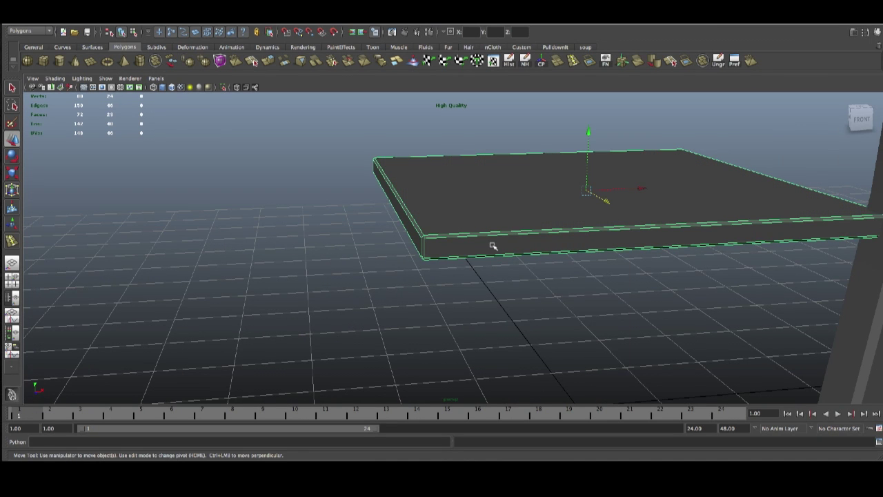
click(105, 78)
mouse_move(129, 91)
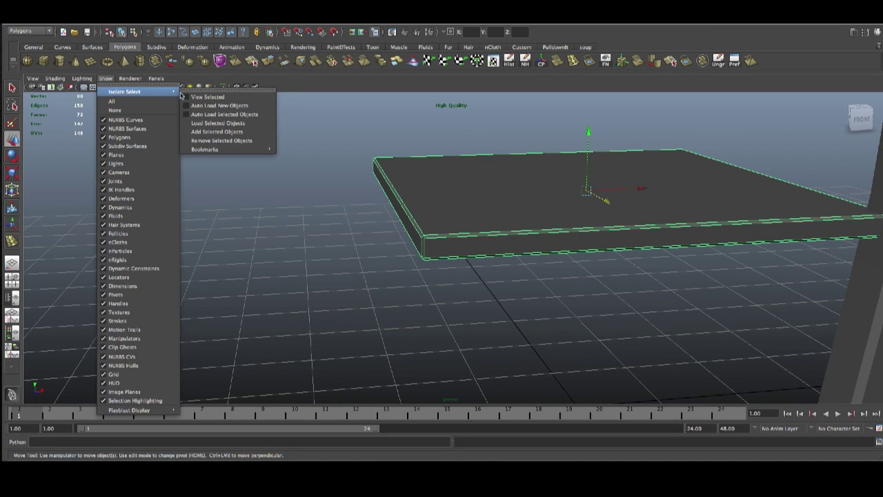
click(207, 96)
Step: Delete the three bevel faces at the isolated shelf's front right corner
alt+middle_drag(797, 238, 213, 253)
alt+right_drag(212, 252, 318, 218)
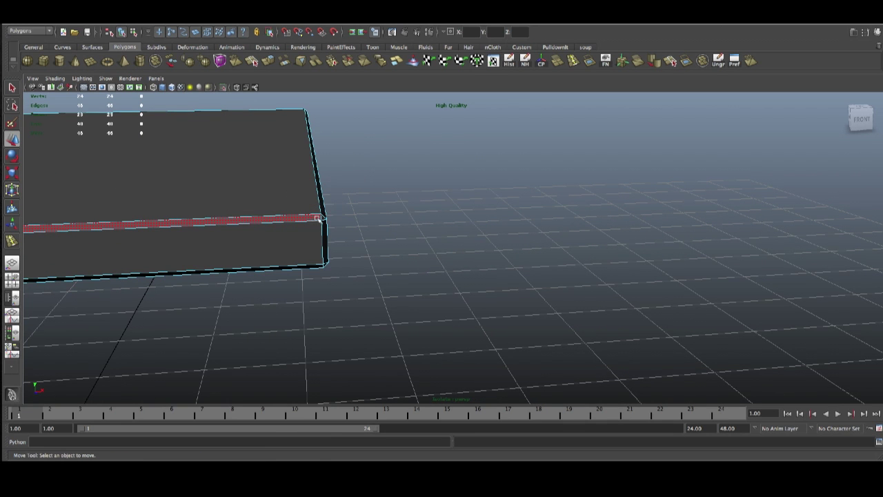
click(323, 219)
alt+drag(288, 267, 238, 255)
key(f)
scroll(391, 308, down, 5)
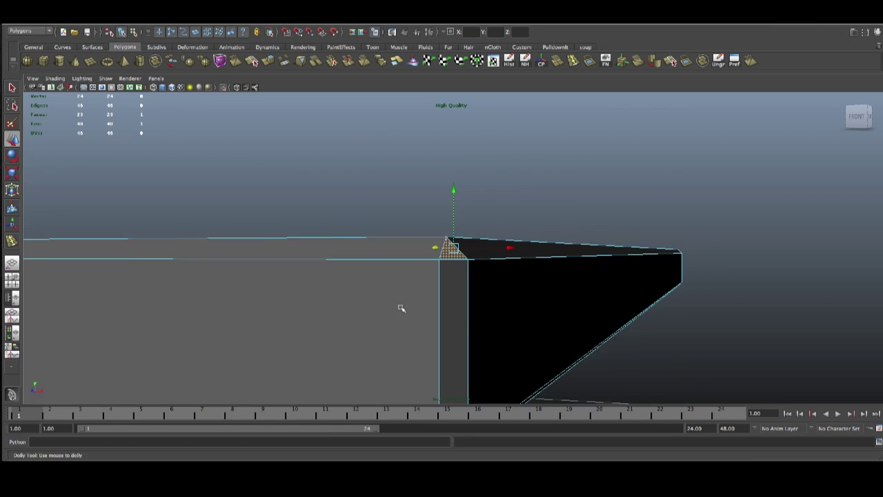
alt+drag(461, 297, 428, 341)
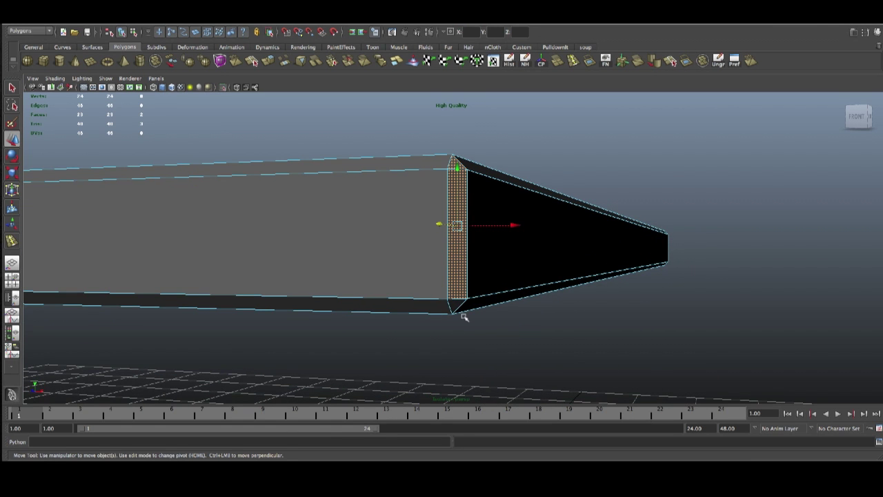
Step: Delete the vertical bevel face and both triangular faces at the shelf's rear right corner
alt+drag(514, 280, 479, 275)
alt+right_drag(479, 274, 325, 235)
scroll(412, 276, down, 8)
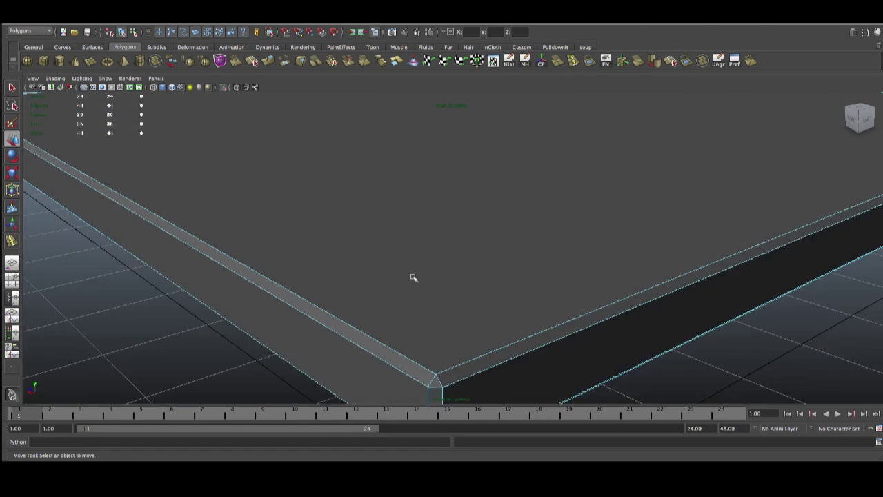
scroll(441, 262, up, 3)
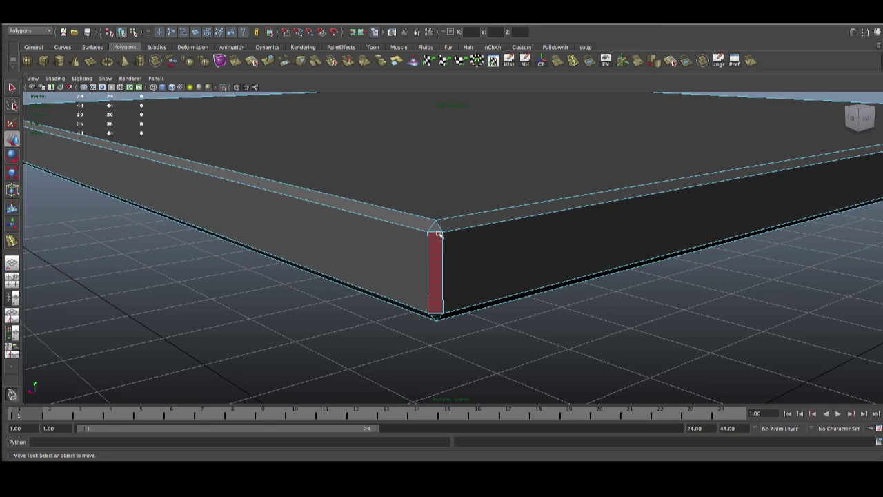
click(443, 260)
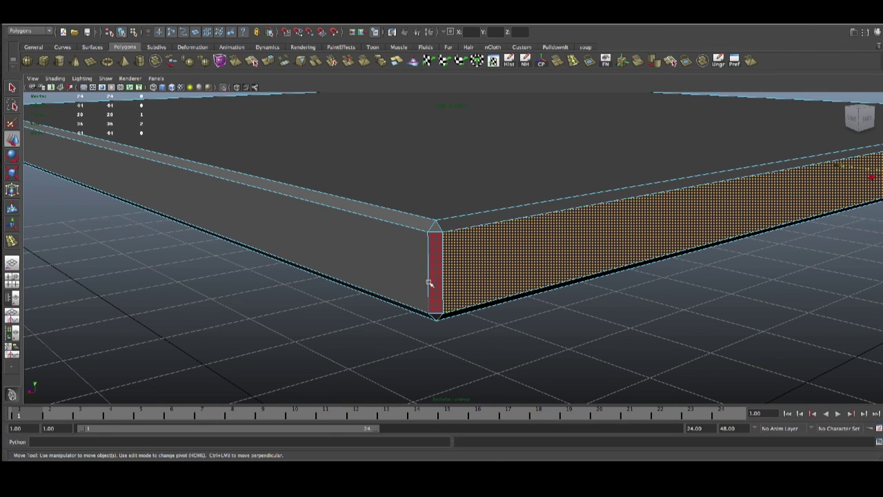
click(434, 252)
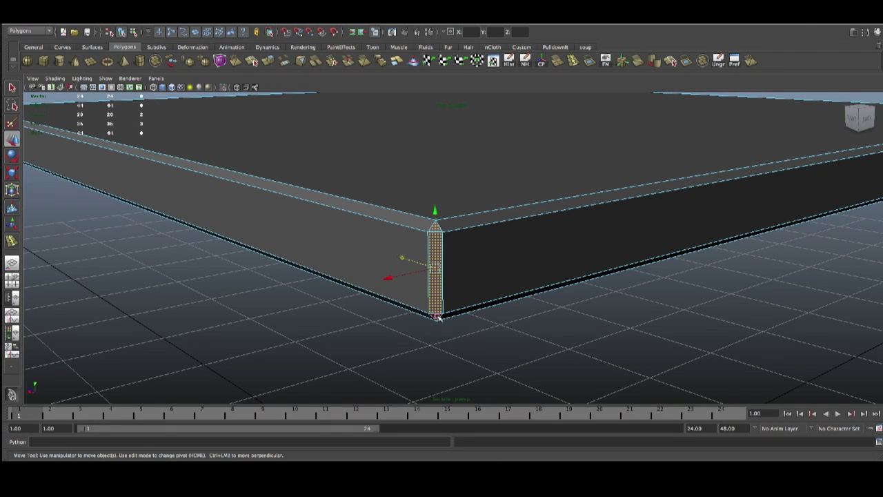
key(Delete)
Step: Delete the three bevel faces at the shelf's remaining rear left corner
scroll(560, 307, down, 5)
alt+drag(627, 249, 508, 251)
click(566, 251)
scroll(567, 257, up, 3)
scroll(614, 261, down, 2)
alt+middle_drag(614, 261, 566, 246)
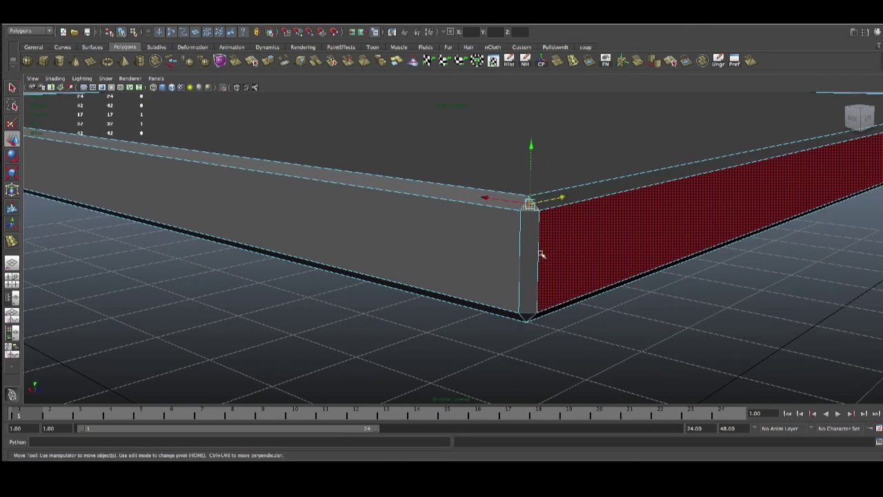
click(538, 312)
shift+click(529, 318)
key(Delete)
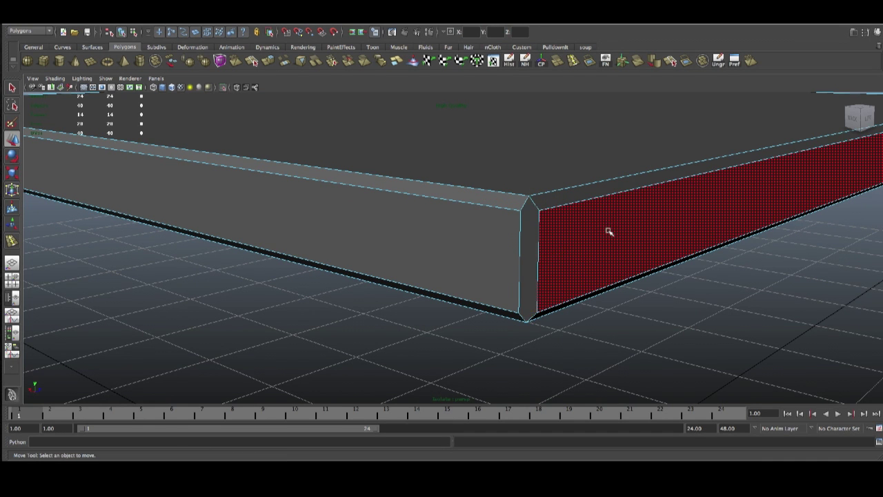
Step: Return the shelf to object mode and turn off its isolation to show the other table parts
scroll(609, 235, down, 5)
alt+drag(585, 247, 485, 228)
right_drag(455, 225, 460, 217)
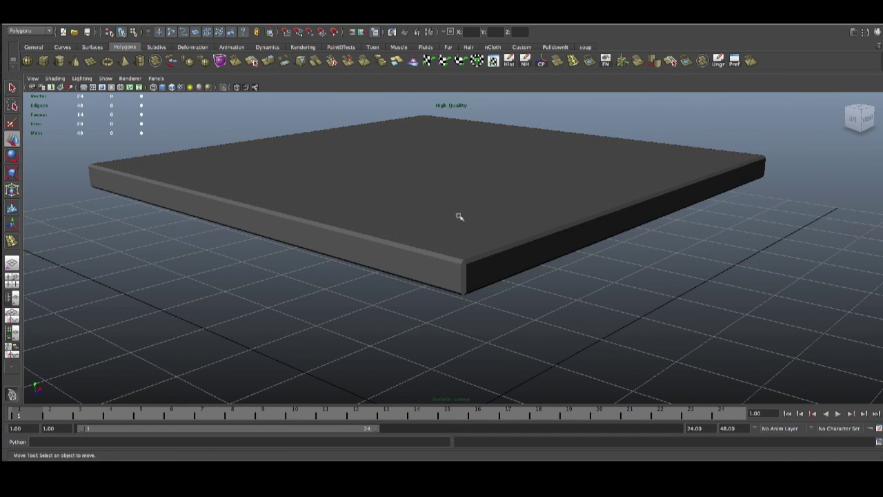
click(105, 79)
mouse_move(165, 90)
click(243, 96)
scroll(672, 187, down, 3)
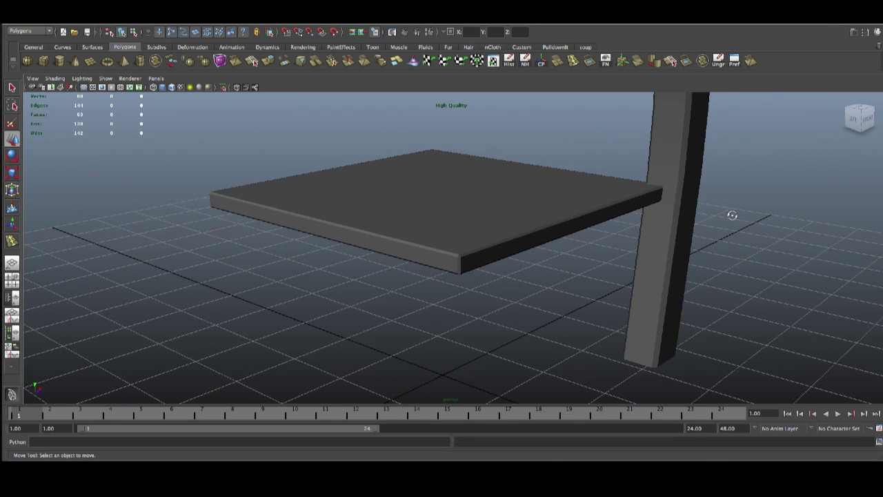
Step: Examine where the lower shelf meets the leg, and look over the whole table from the front
alt+drag(741, 214, 683, 218)
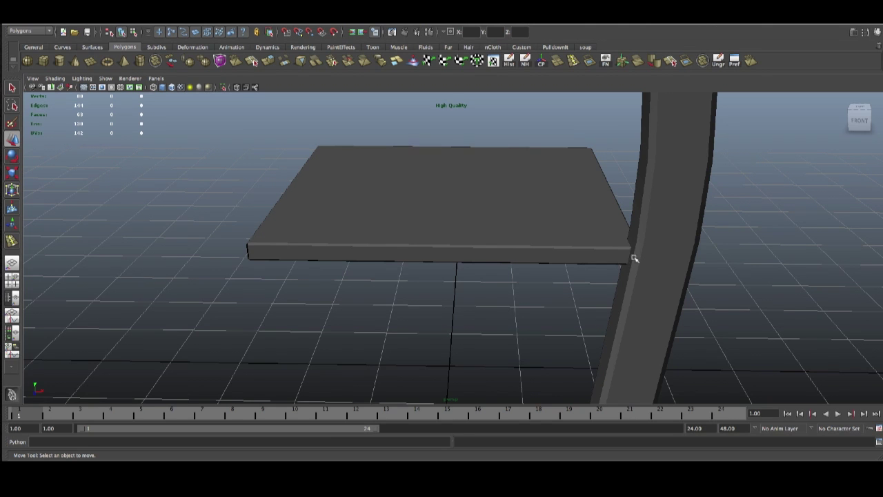
alt+drag(590, 269, 665, 244)
click(665, 231)
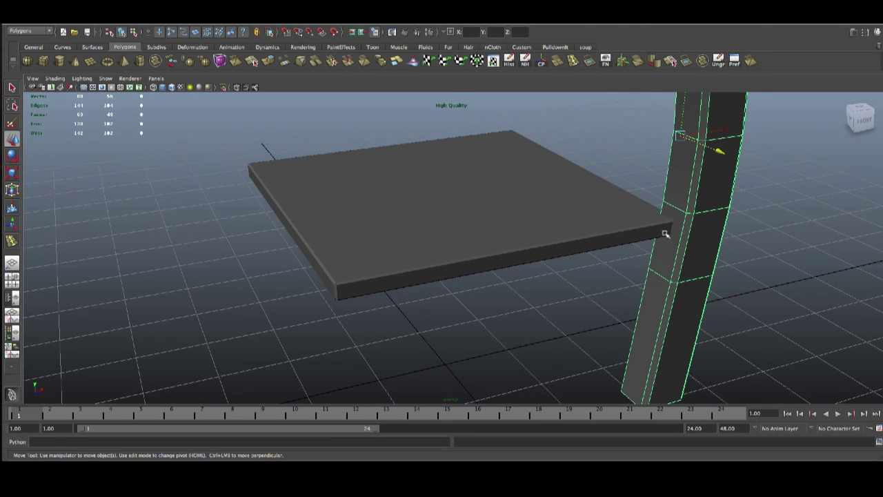
click(593, 304)
alt+drag(594, 304, 544, 289)
alt+drag(546, 246, 508, 230)
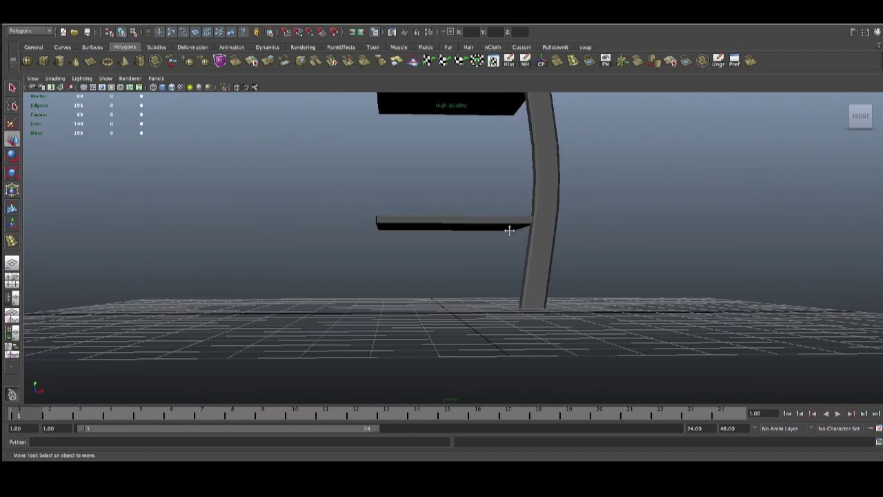
alt+right_drag(508, 231, 476, 305)
alt+drag(476, 305, 401, 248)
scroll(401, 248, up, 2)
alt+middle_drag(417, 224, 431, 242)
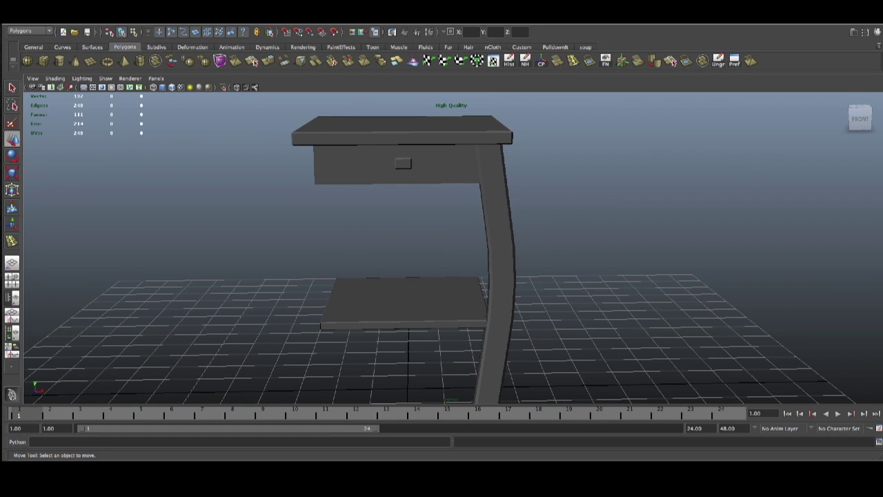
Step: Open the Hypershade and create a Surface Shader material
click(192, 16)
mouse_move(203, 37)
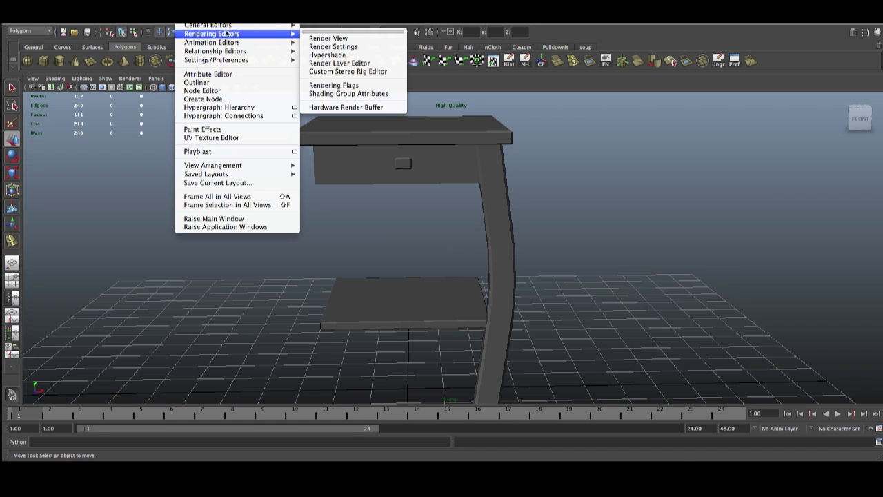
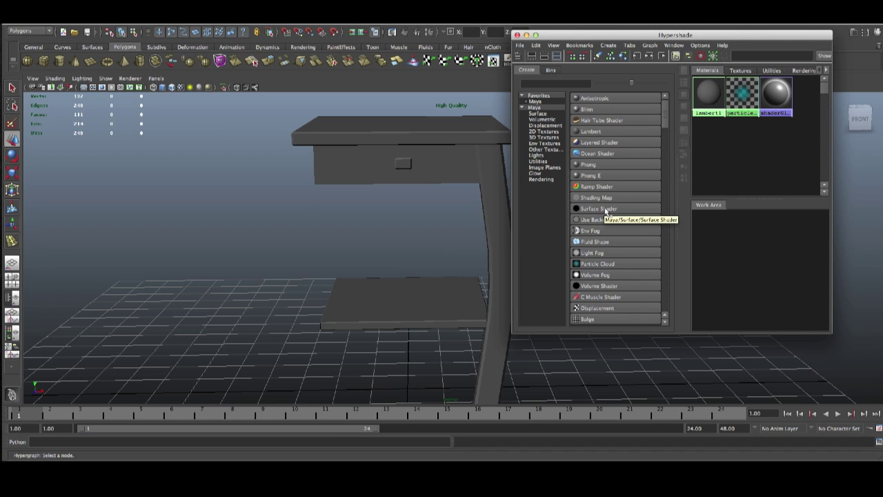
click(612, 209)
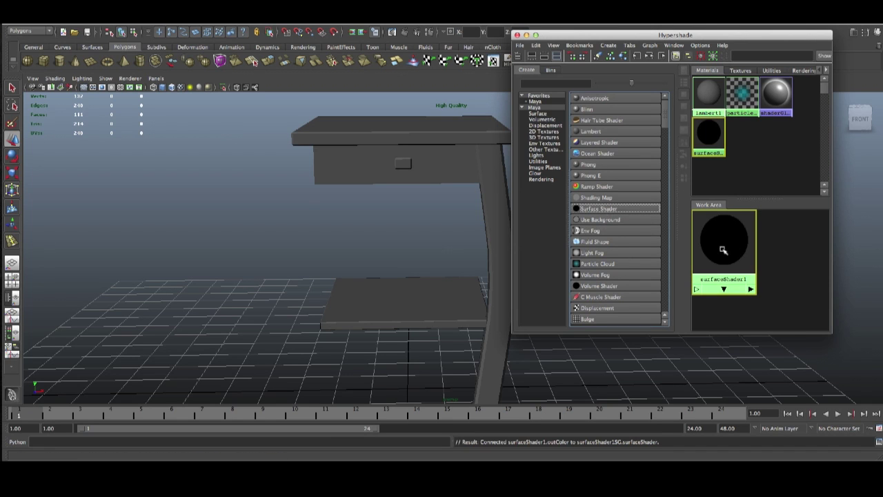
Step: Open the surface shader's attributes and map a Checker texture to its Out Color
double_click(736, 227)
drag(685, 34, 396, 34)
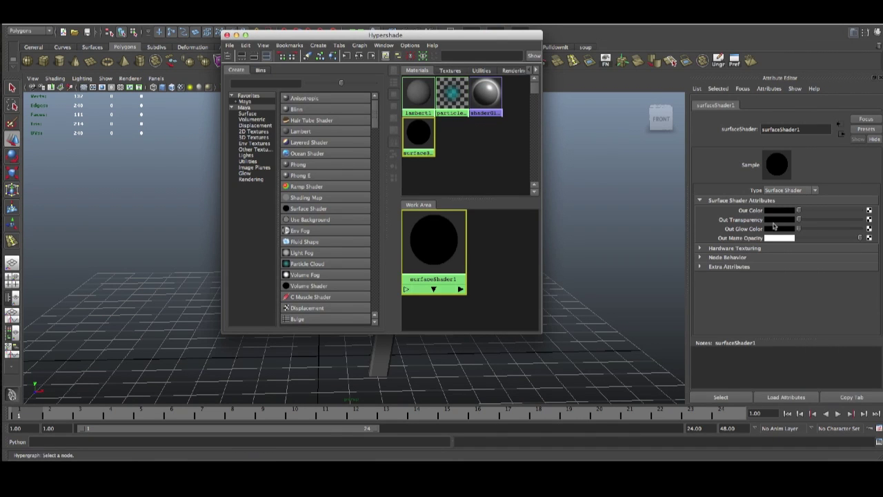
click(870, 212)
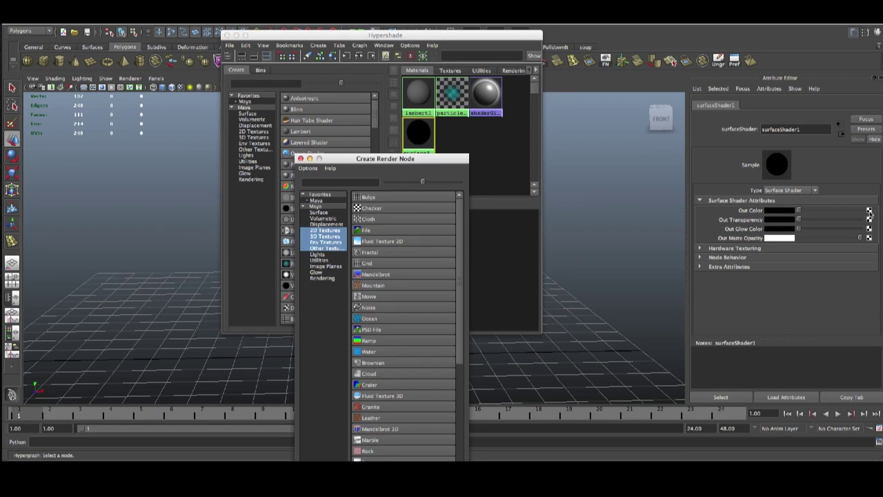
click(379, 209)
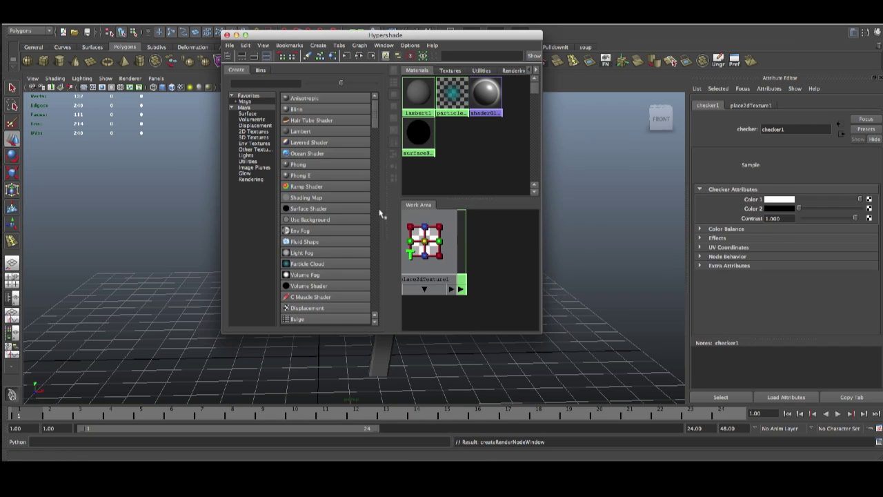
Step: Assign the checkered surface shader to the lower shelf
drag(414, 35, 699, 46)
click(706, 153)
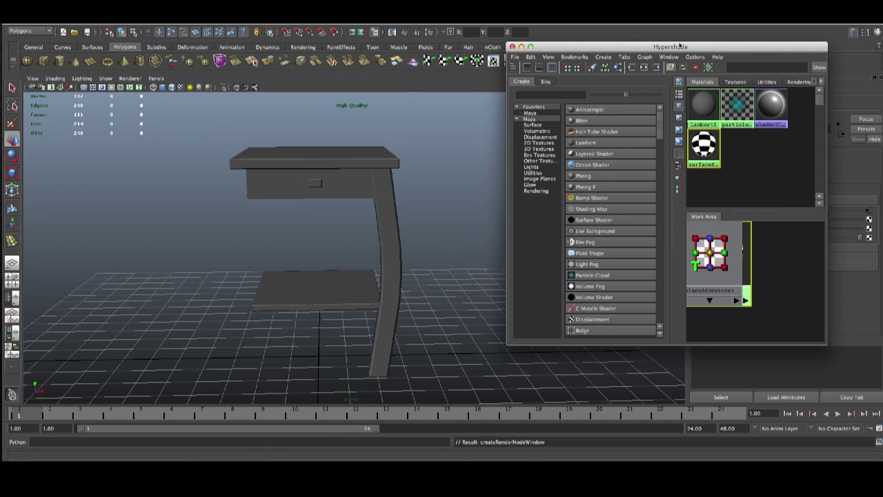
drag(679, 44, 551, 18)
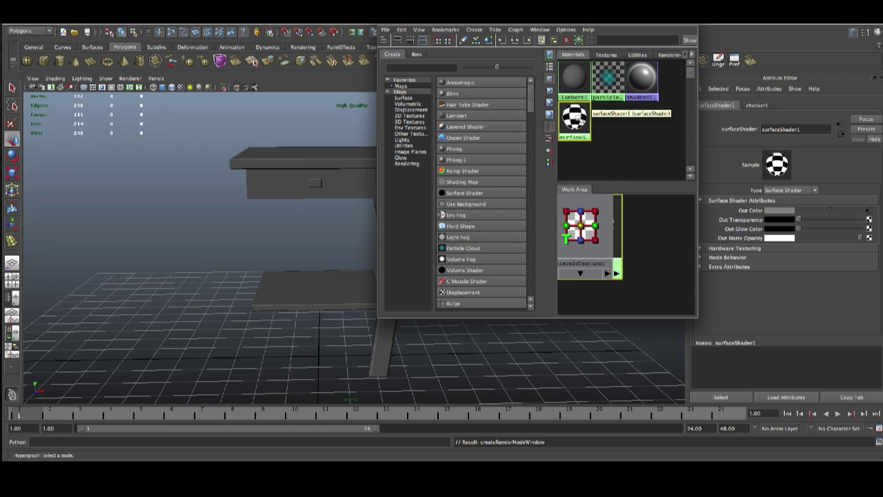
middle_drag(576, 116, 319, 290)
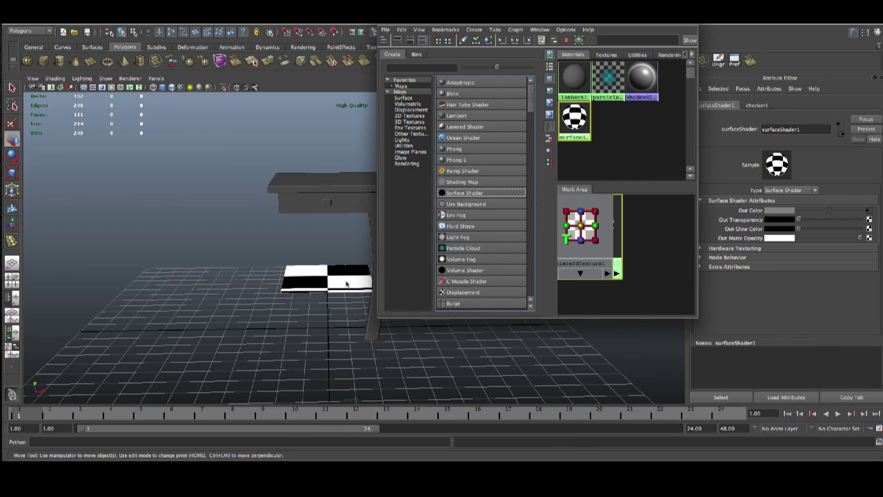
alt+drag(307, 302, 312, 331)
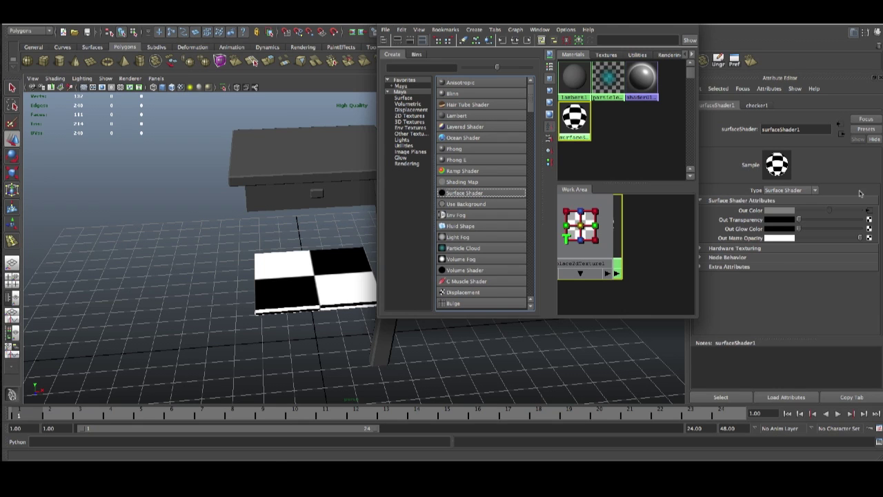
Step: Spread out the surface shader, checker and 2D placement nodes in the Hypershade work area
drag(599, 236, 694, 260)
scroll(614, 261, down, 3)
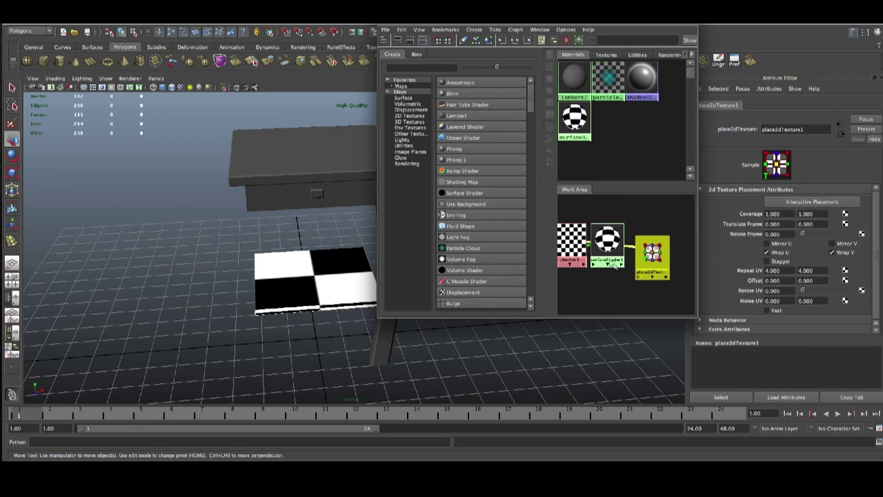
drag(582, 245, 659, 302)
scroll(664, 302, down, 2)
drag(658, 259, 606, 315)
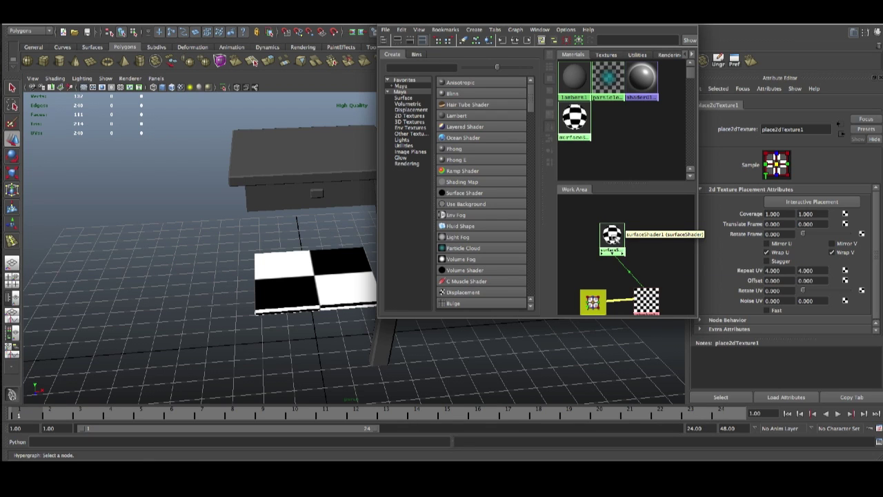
Step: Close the Hypershade and clear the selection in the scene
click(382, 26)
drag(274, 135, 465, 216)
click(192, 149)
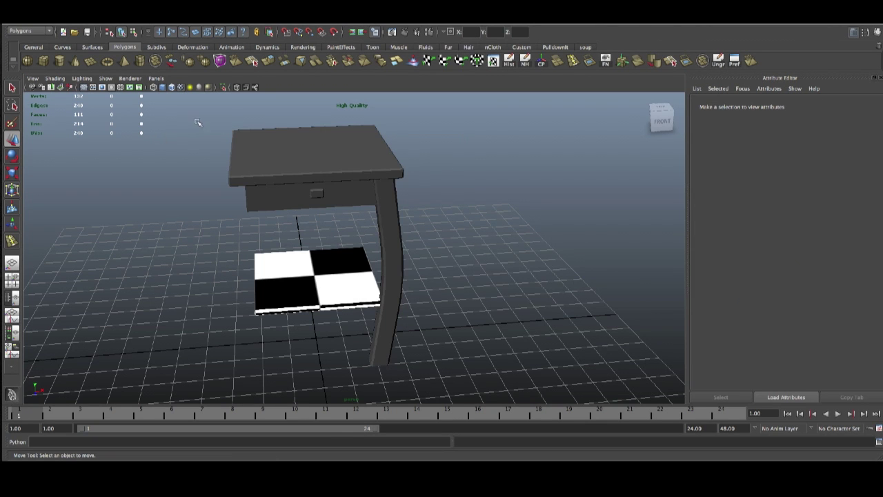
Step: Assign the existing surfaceShader1 material to the tabletop, drawer box, knob and leg, then clear the selection
click(358, 170)
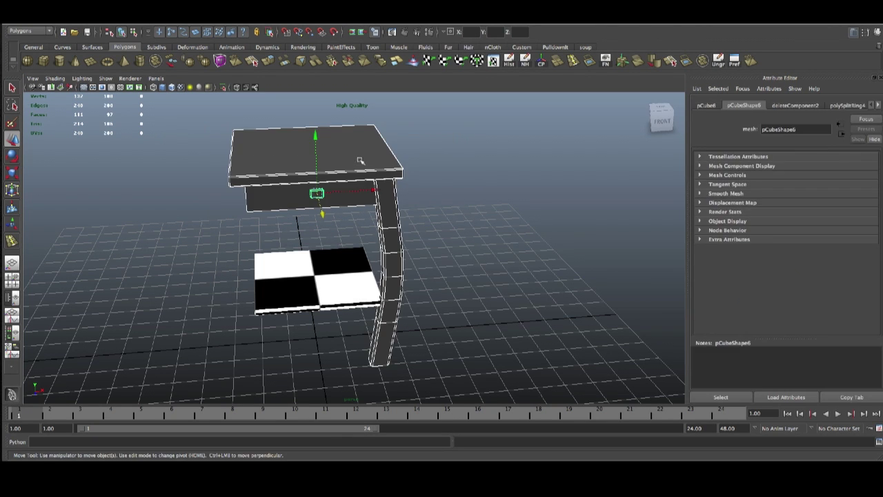
right_click(362, 149)
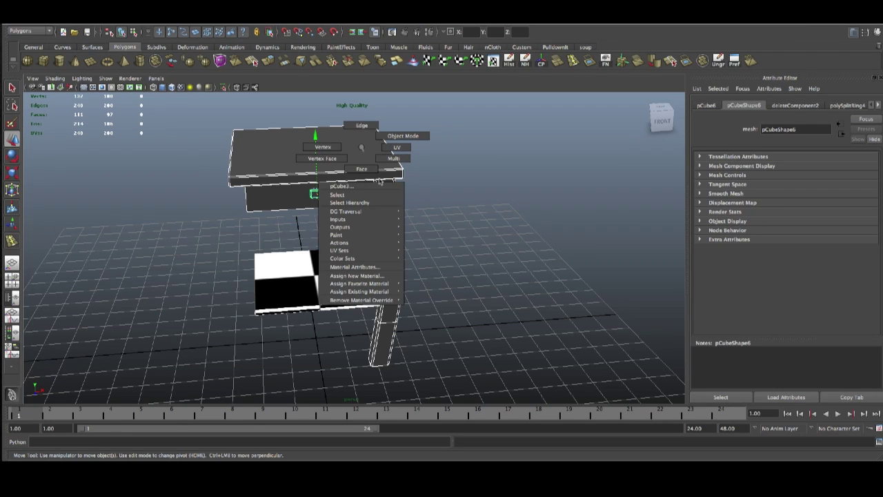
mouse_move(376, 294)
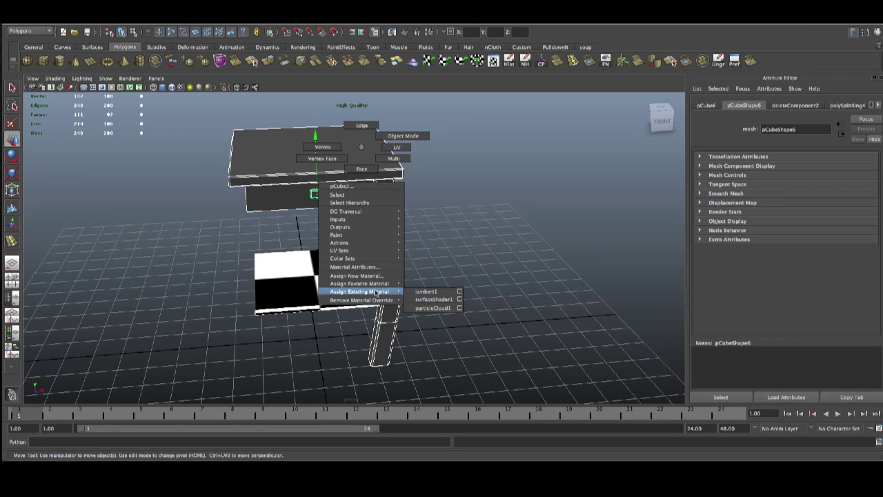
click(433, 300)
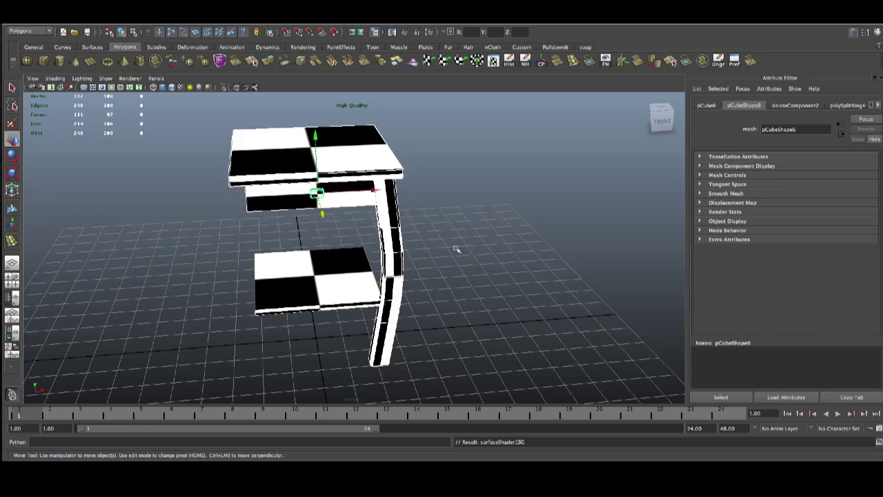
click(462, 235)
Step: Inspect the checker pattern along the curved table leg from several angles
alt+drag(467, 221, 308, 225)
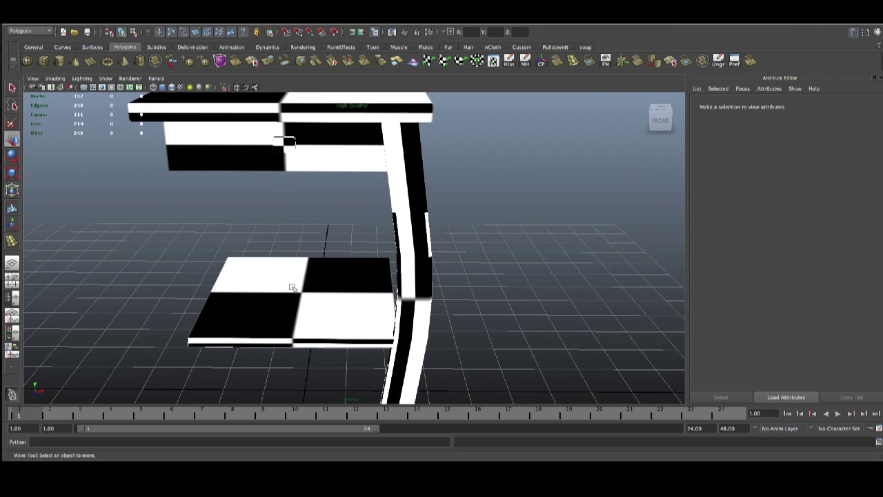
alt+drag(450, 266, 398, 252)
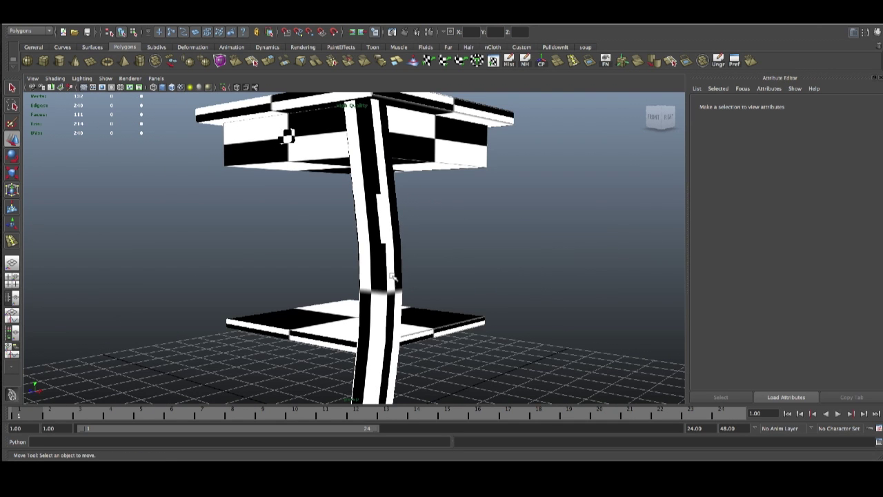
click(383, 259)
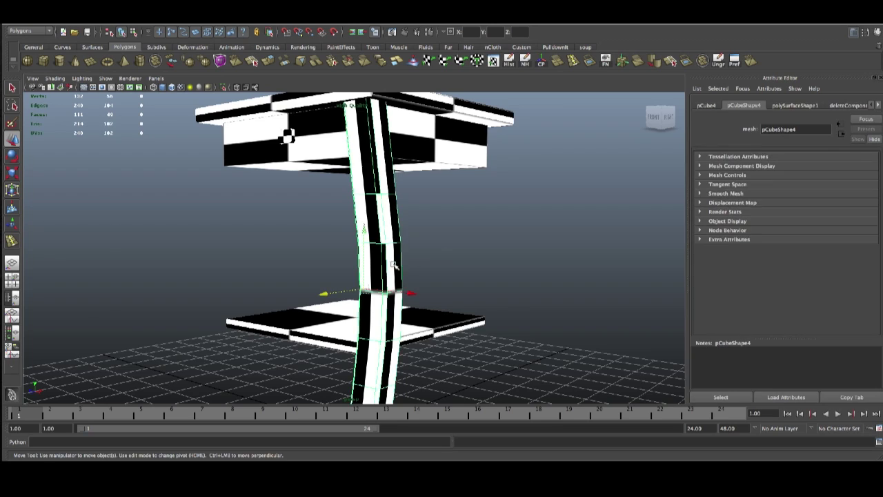
alt+drag(399, 243, 303, 301)
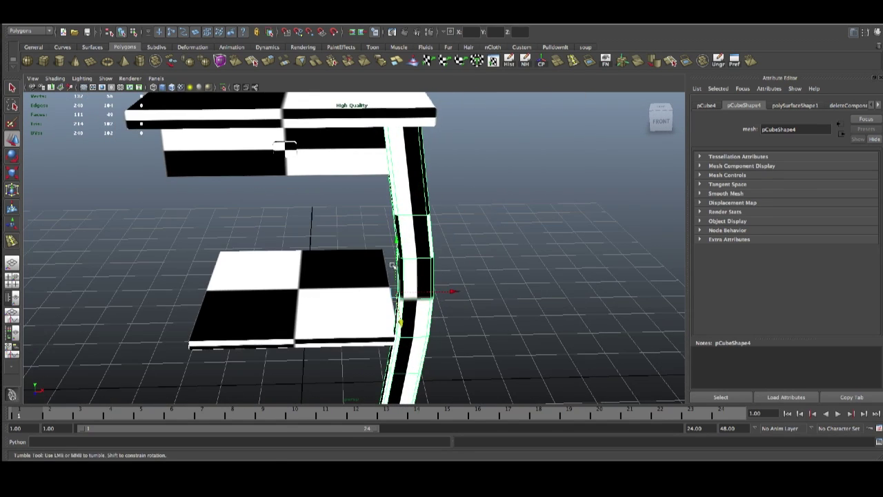
Step: Show the lower shelf's UVs in the UV Texture Editor, placed beside the viewport with the shelf framed
click(261, 278)
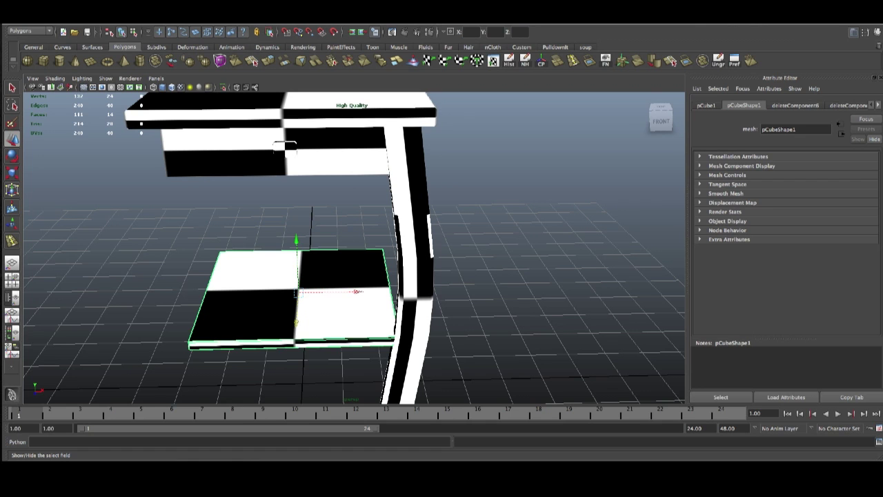
click(473, 16)
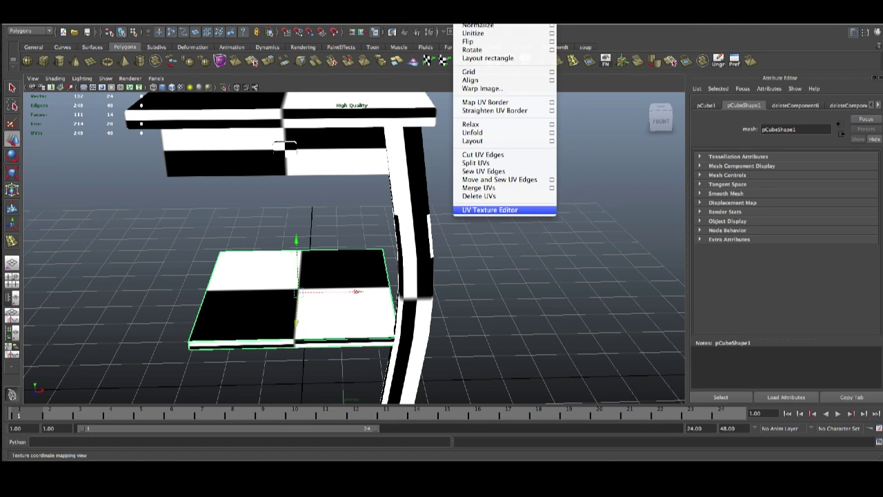
click(475, 209)
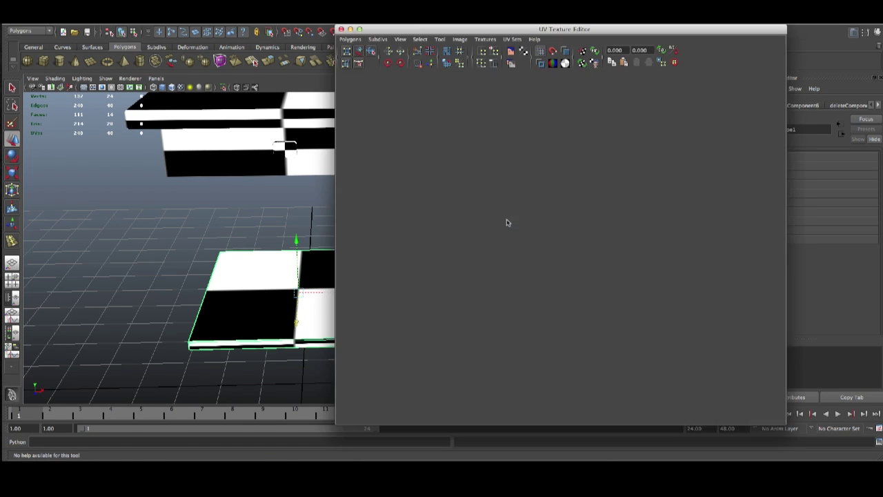
drag(563, 29, 682, 20)
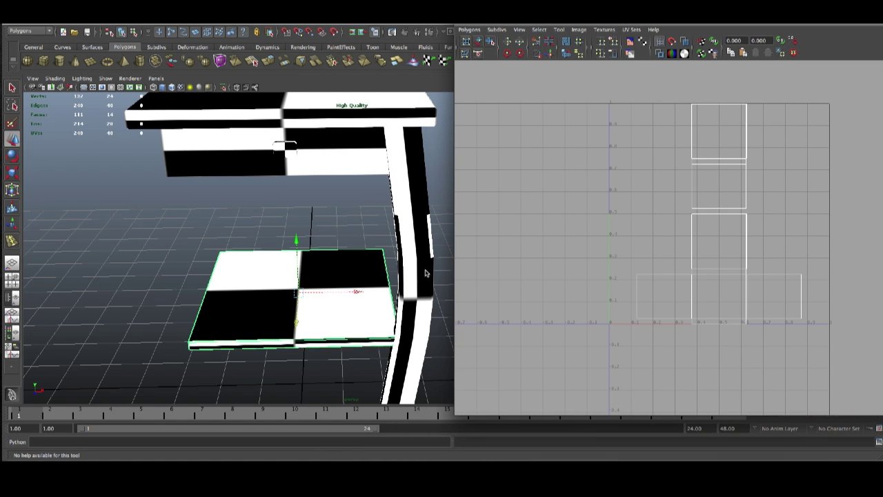
alt+drag(221, 337, 289, 328)
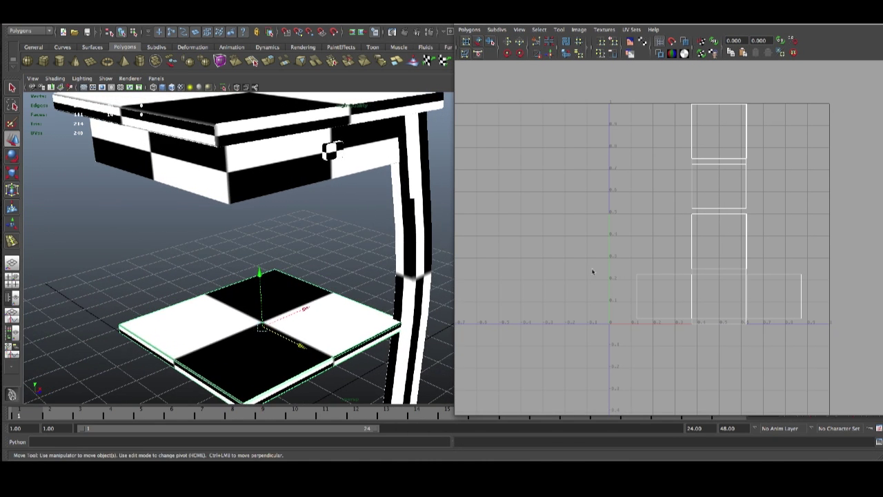
alt+right_drag(421, 324, 352, 297)
alt+middle_drag(352, 297, 381, 254)
alt+right_drag(483, 268, 594, 257)
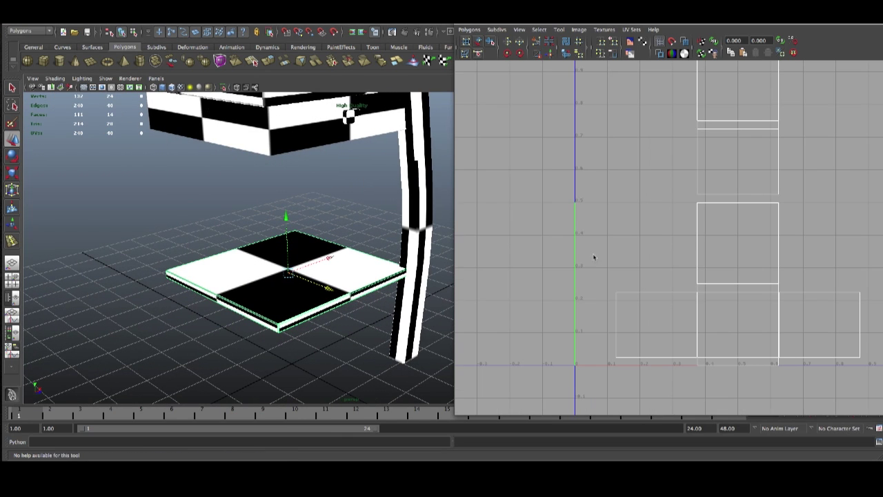
alt+right_drag(269, 265, 273, 265)
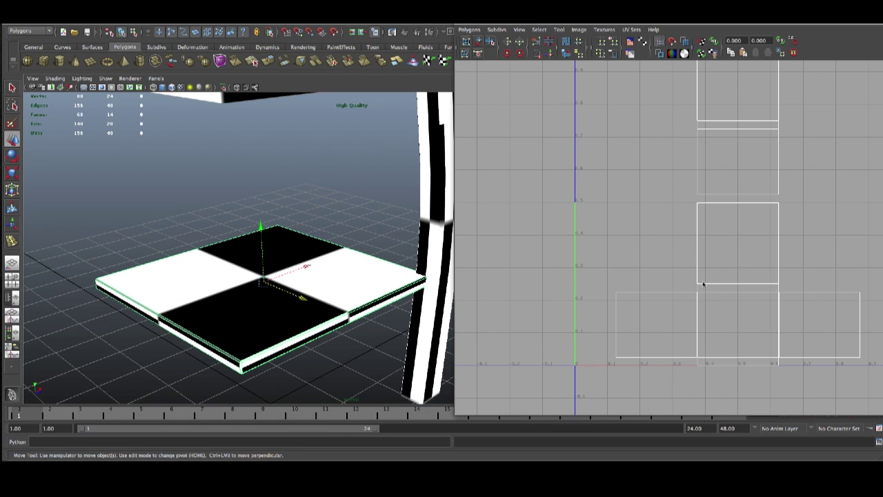
Step: Pick a corner UV of the lower shelf's middle UV shell and extend the selection to the whole shell
right_click(715, 177)
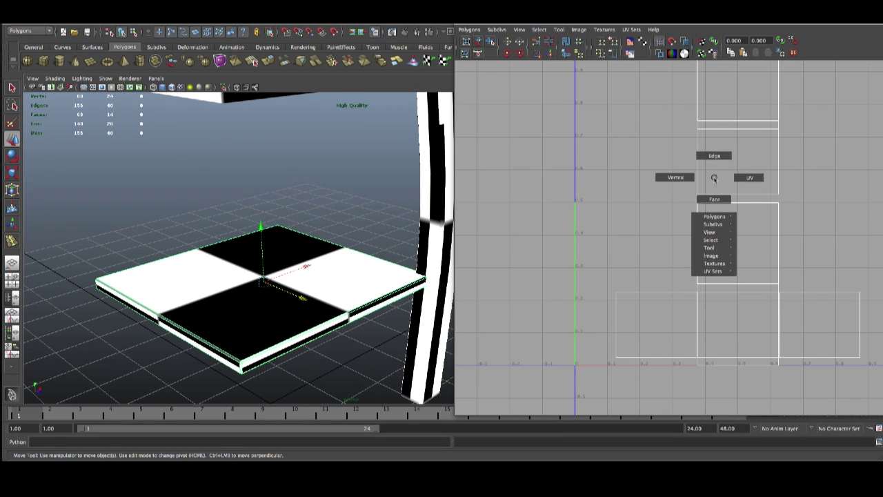
right_drag(714, 177, 714, 200)
right_click(717, 183)
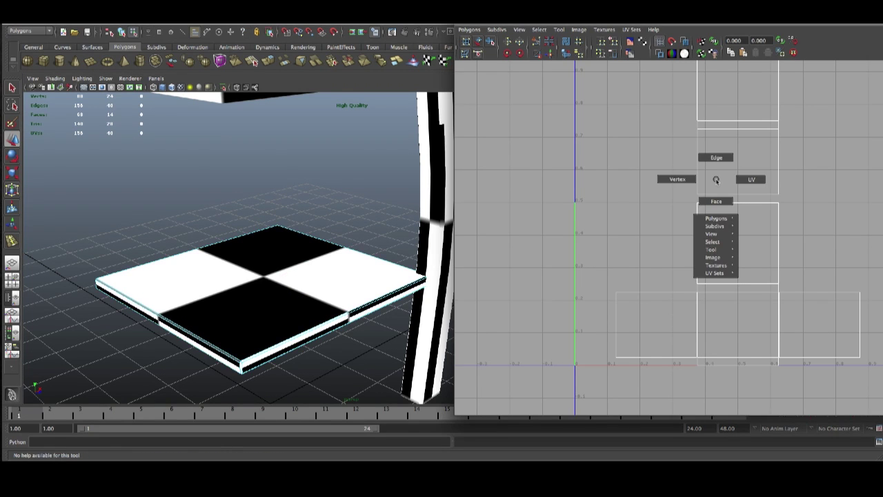
click(735, 182)
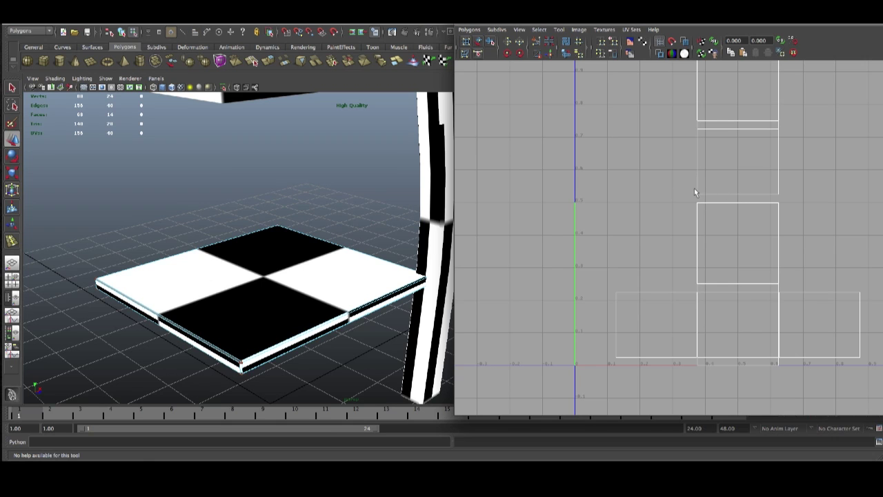
drag(694, 188, 707, 200)
click(696, 195)
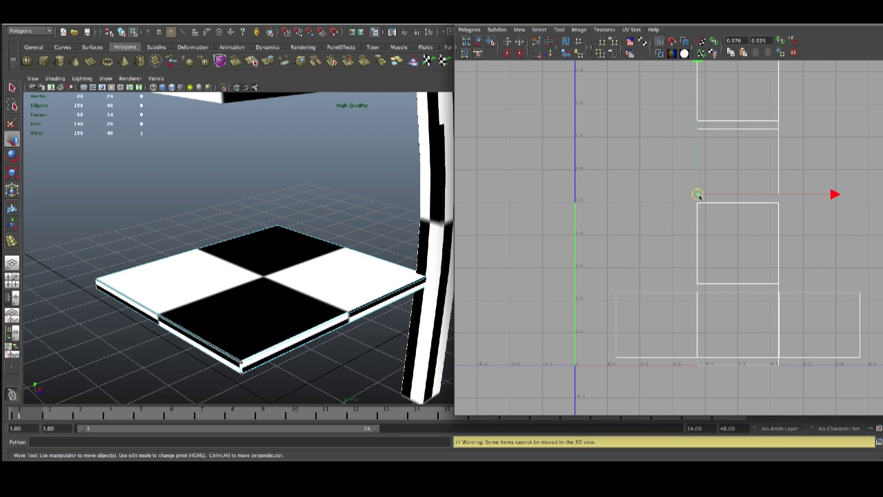
ctrl+right_click(698, 195)
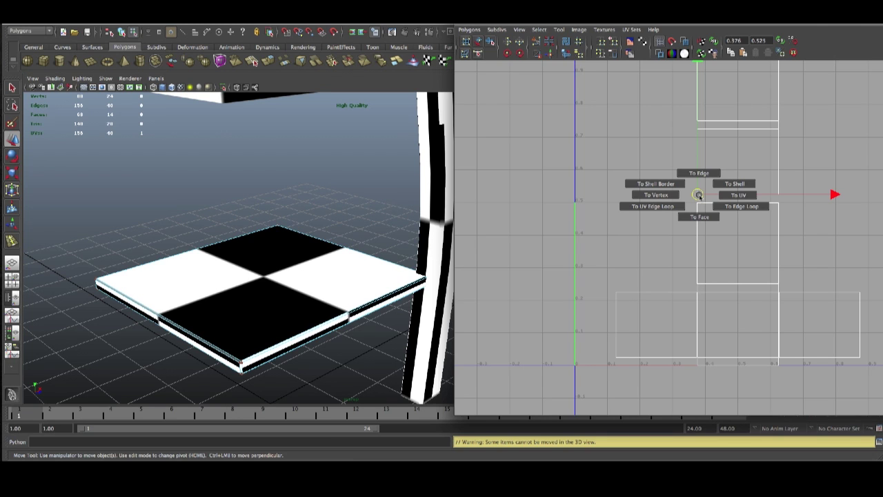
click(737, 195)
Step: Move the selected UV shell out of the central column into the empty area beside it, checking the checker on the shelf
drag(738, 158, 683, 182)
alt+drag(204, 324, 238, 274)
drag(684, 184, 655, 211)
alt+drag(105, 264, 313, 276)
drag(662, 222, 647, 170)
scroll(669, 185, down, 2)
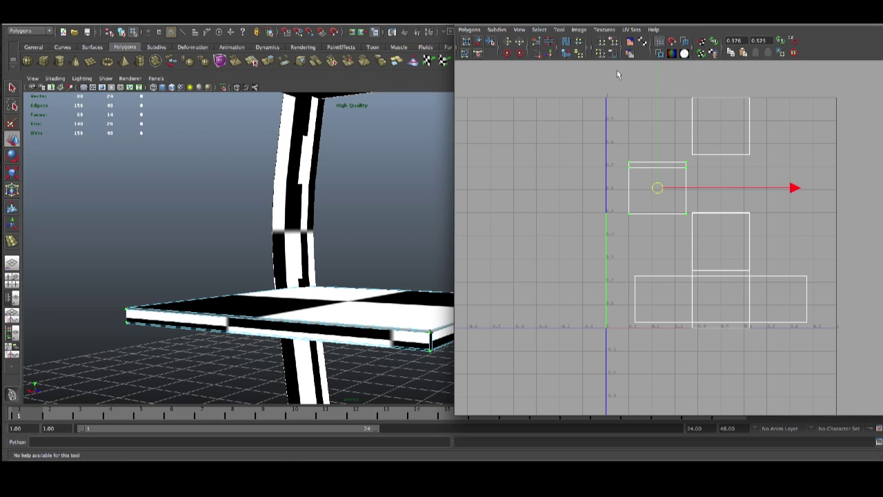
mouse_move(658, 191)
mouse_down()
mouse_move(650, 203)
mouse_move(673, 193)
mouse_move(656, 201)
mouse_move(666, 206)
mouse_move(656, 191)
mouse_move(641, 209)
mouse_move(652, 214)
mouse_move(653, 190)
mouse_up()
Step: Select the lower shelf as a whole object and bring up the Automatic Mapping options for it
alt+drag(379, 315, 217, 310)
right_drag(290, 274, 318, 260)
click(294, 283)
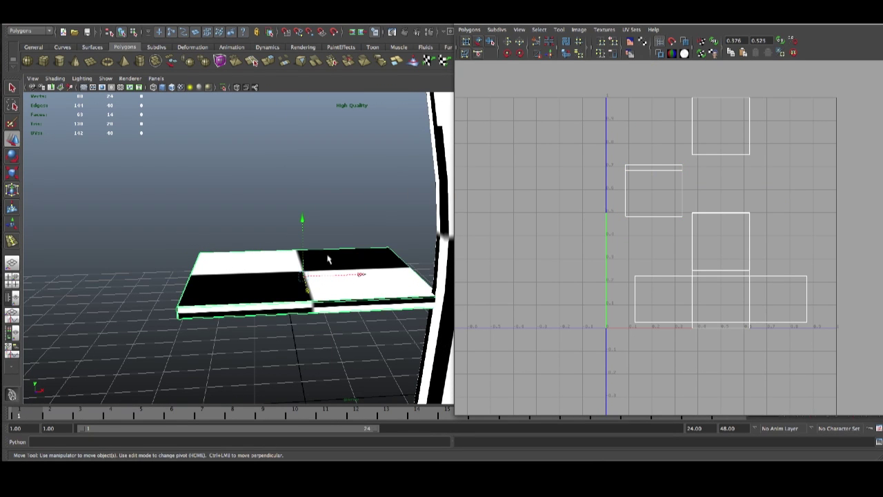
scroll(297, 309, up, 4)
alt+drag(250, 308, 247, 263)
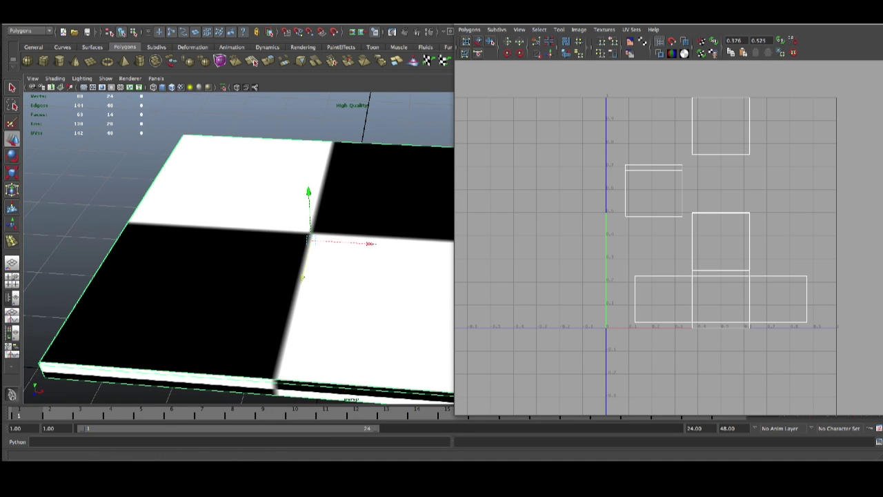
click(469, 30)
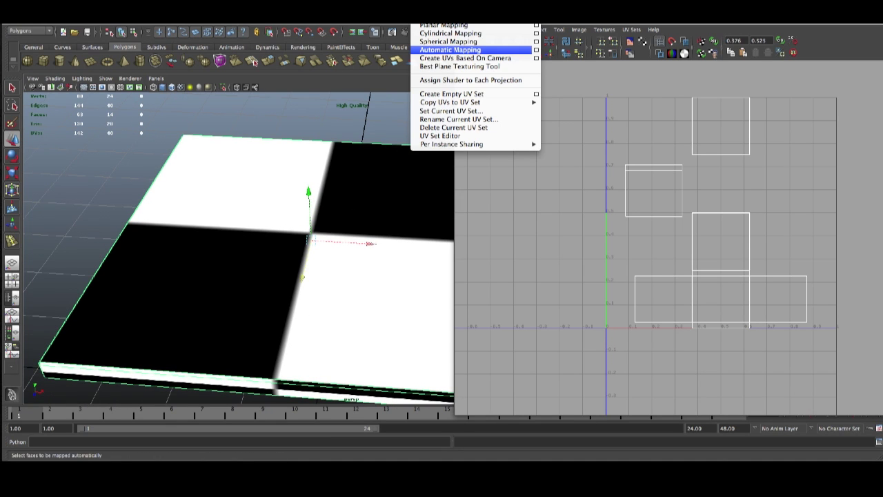
click(536, 50)
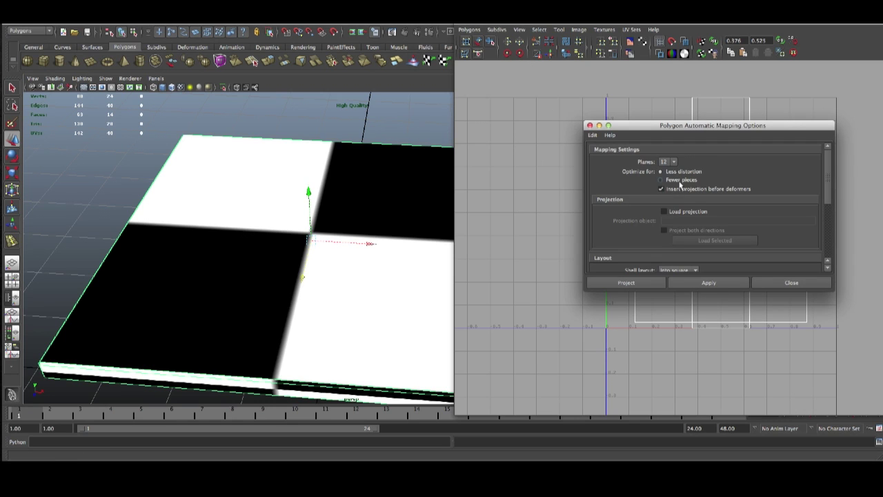
Step: Reset the Automatic Mapping options to their defaults, apply the 6-plane projection to the shelf and close the options
click(674, 161)
click(589, 136)
click(594, 136)
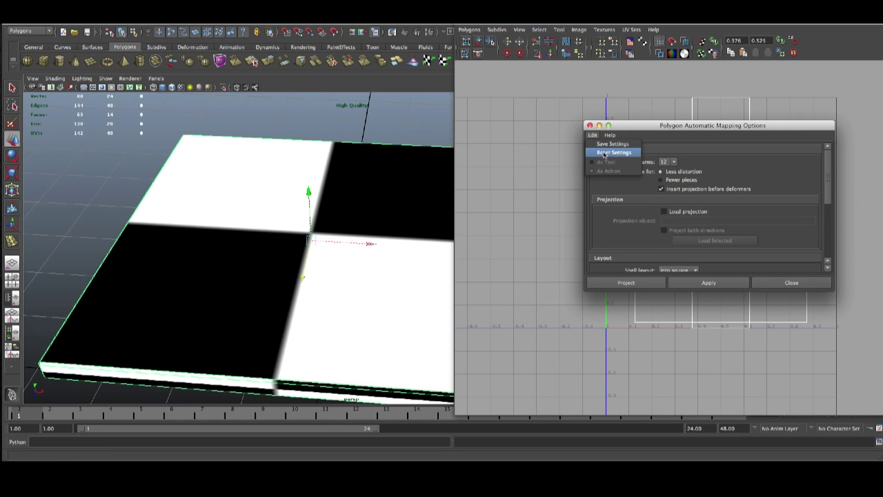
click(614, 152)
click(704, 282)
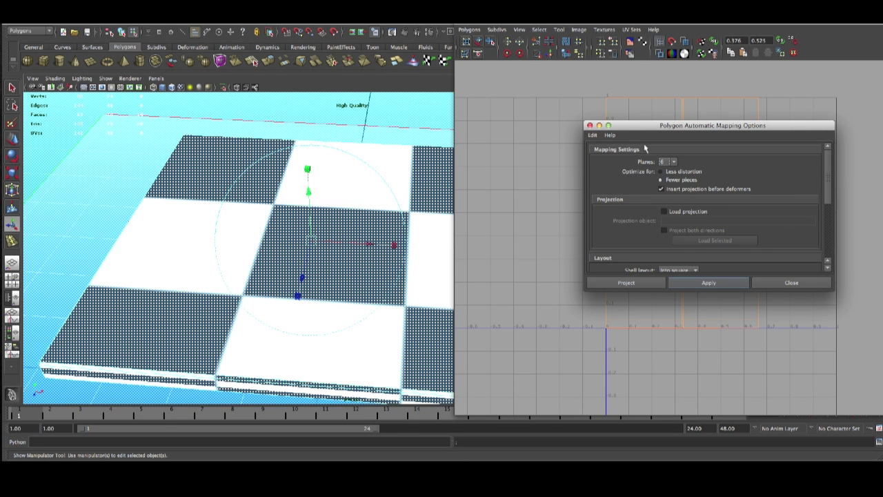
click(590, 126)
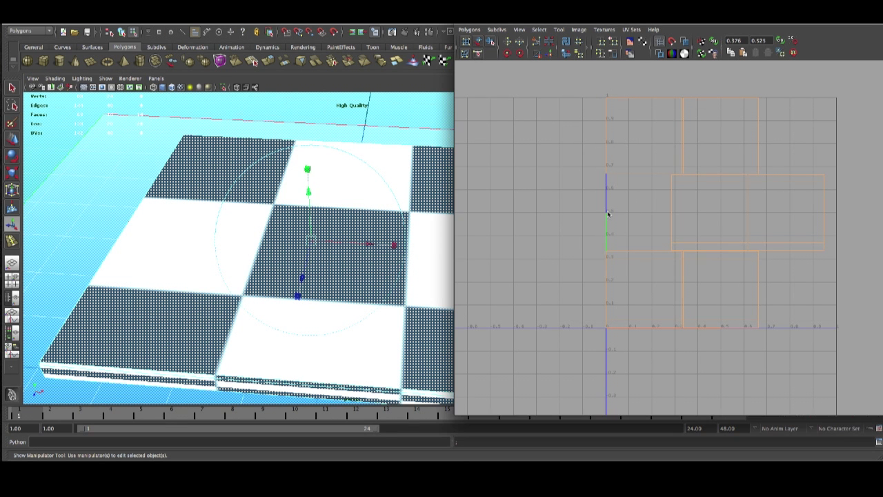
Step: Clear the mapped face selection and examine the new checker pattern on the shelf's top and sides
alt+drag(344, 232, 294, 244)
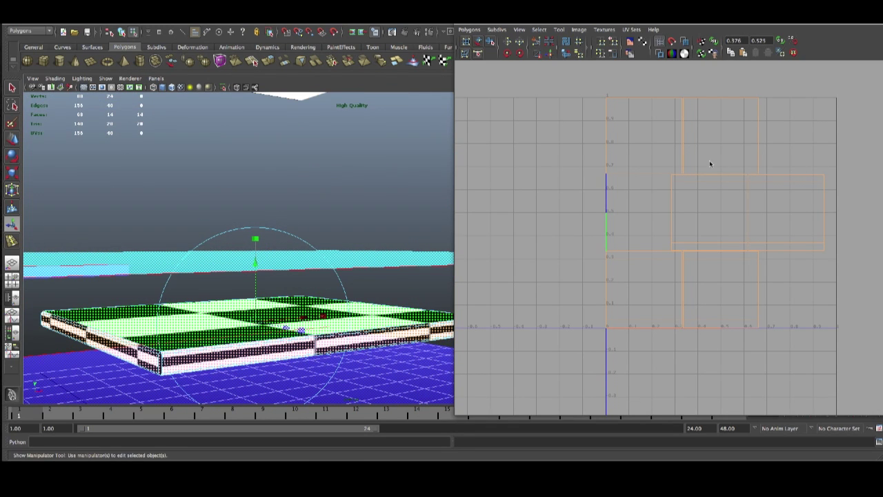
alt+drag(316, 253, 241, 259)
alt+right_drag(232, 248, 256, 236)
click(181, 172)
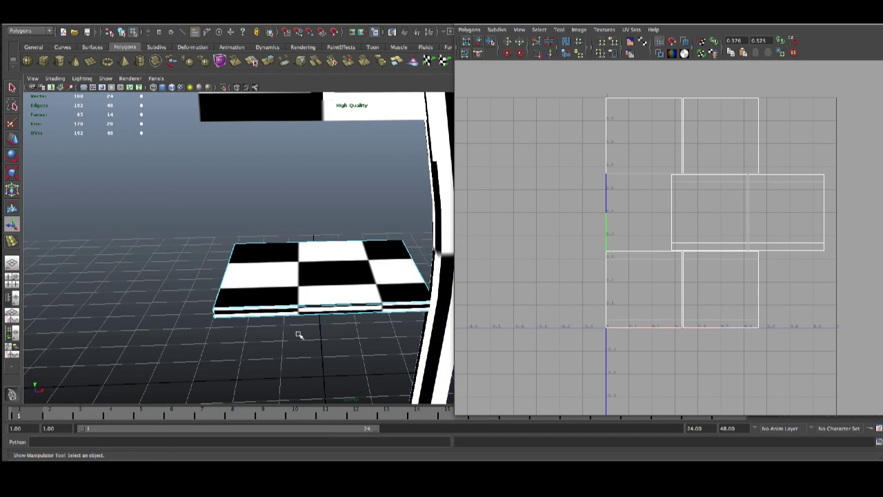
alt+right_drag(299, 335, 348, 298)
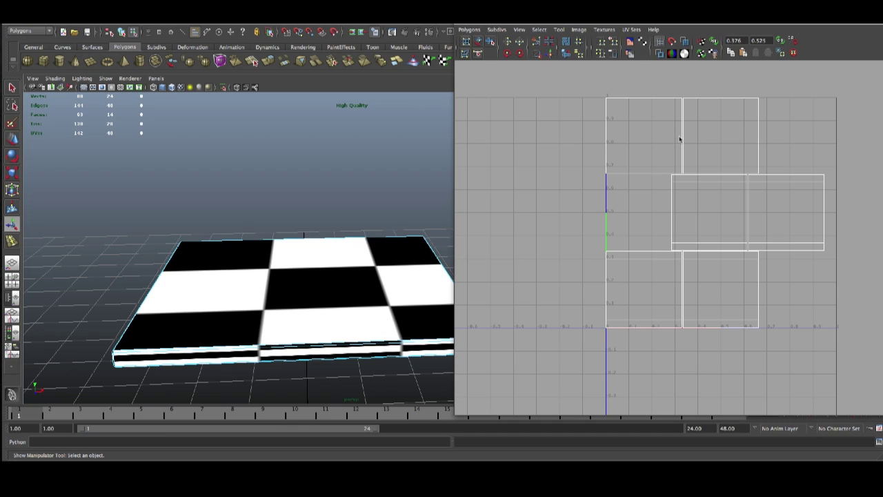
Step: Select the upper border edge of the top-left UV shell and locate the matching edge on the shelf model
right_click(630, 122)
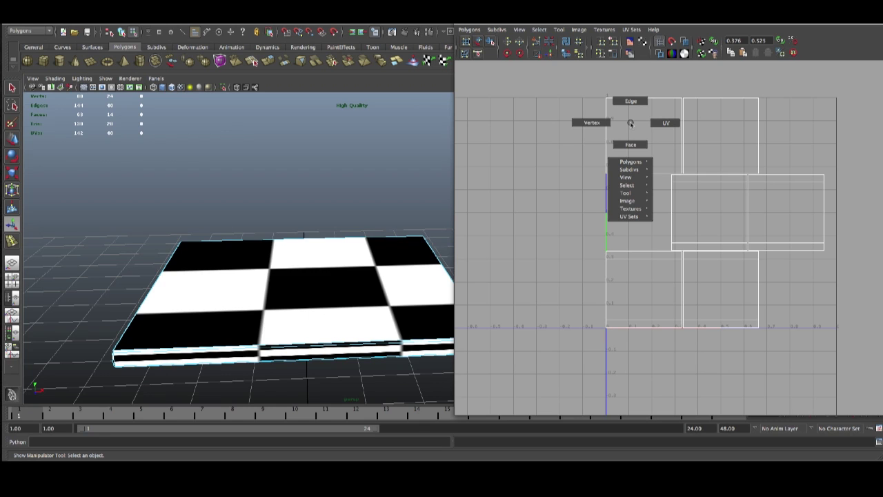
right_drag(630, 123, 629, 102)
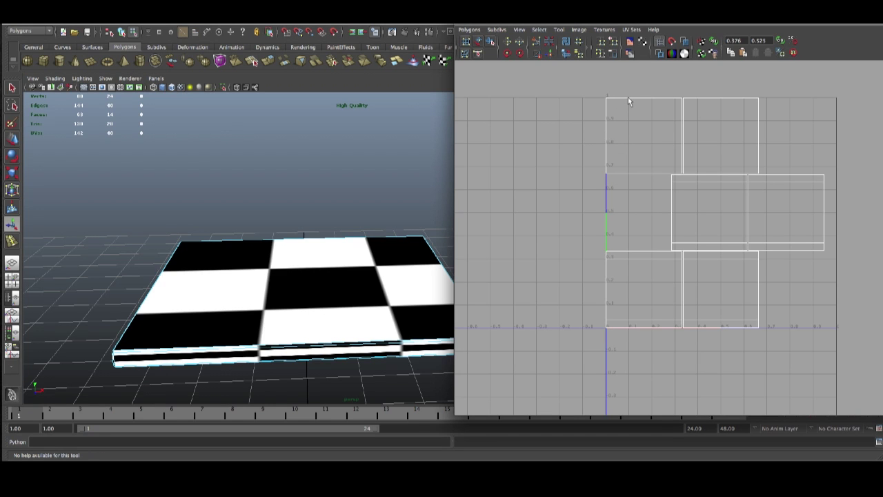
click(629, 98)
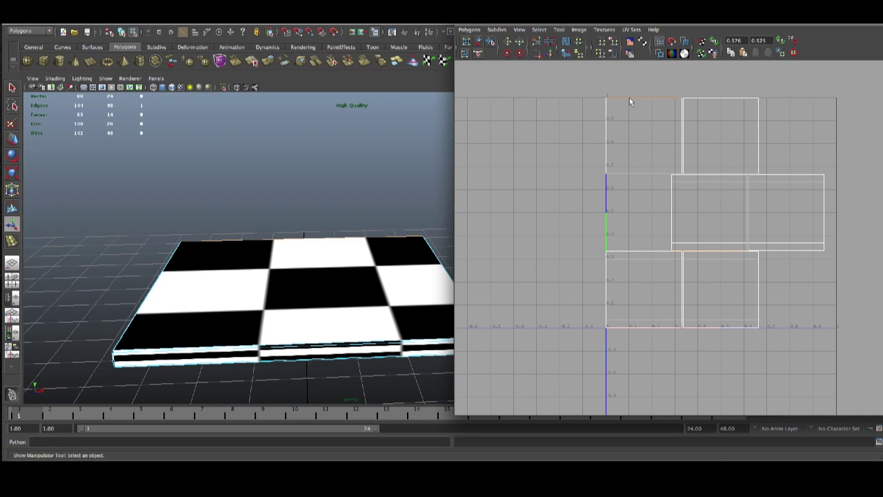
alt+drag(171, 256, 351, 253)
alt+middle_drag(351, 253, 352, 253)
alt+drag(351, 253, 375, 177)
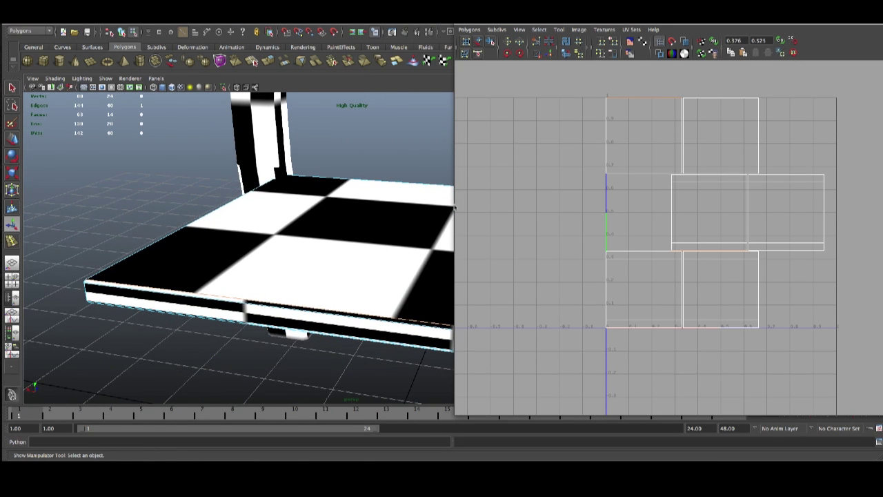
Step: Move the whole top-left UV shell into the empty area left of the UV origin and select the middle shell's upper-left corner UVs
alt+drag(270, 319, 247, 321)
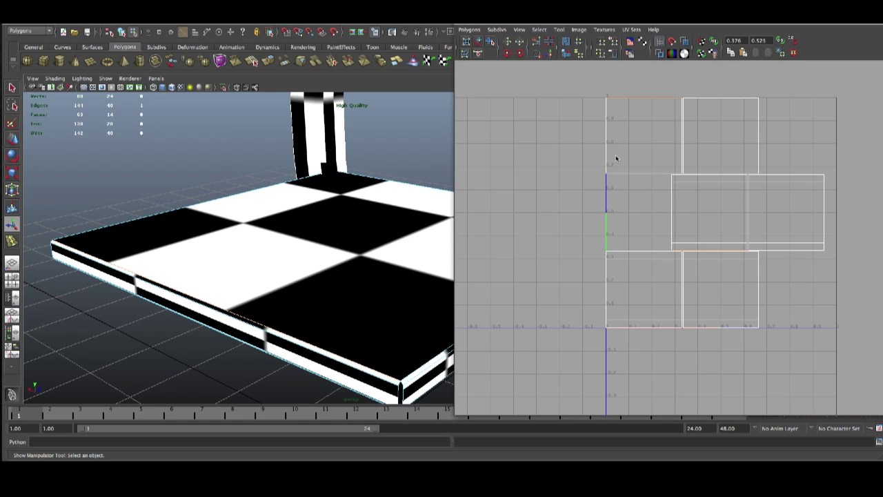
right_drag(616, 155, 596, 156)
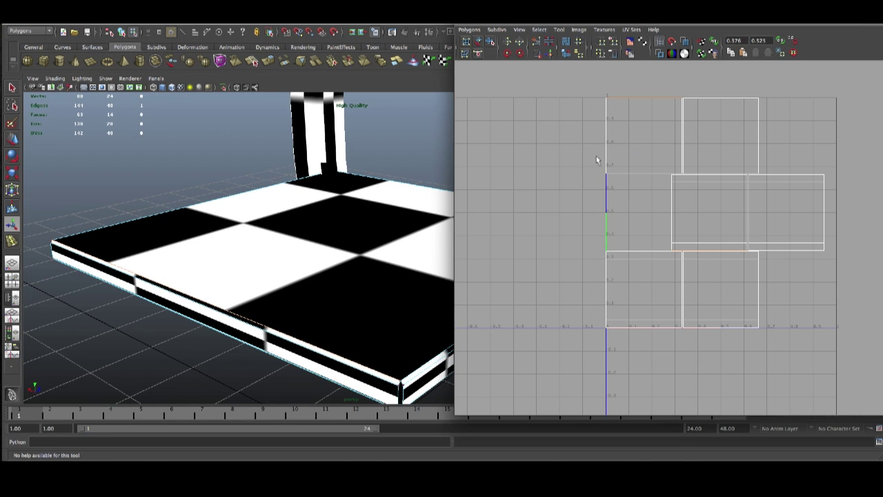
click(616, 182)
ctrl+right_drag(608, 174, 627, 167)
key(w)
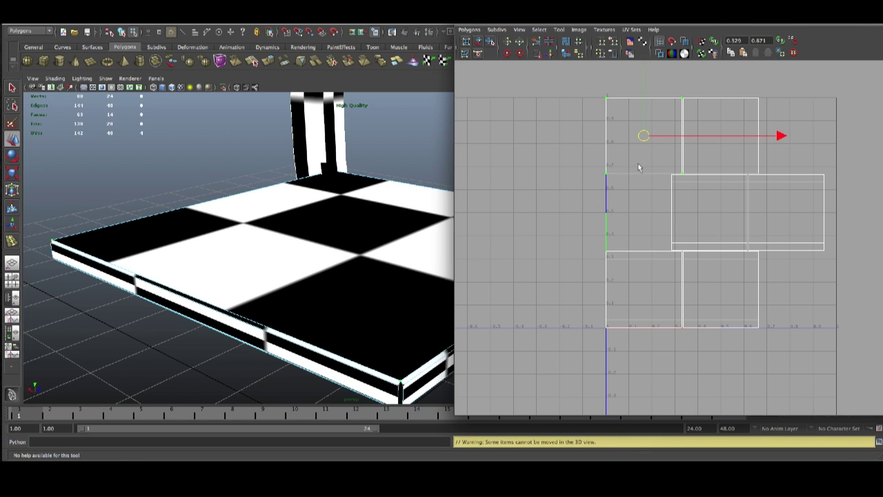
scroll(640, 167, down, 3)
drag(656, 169, 502, 243)
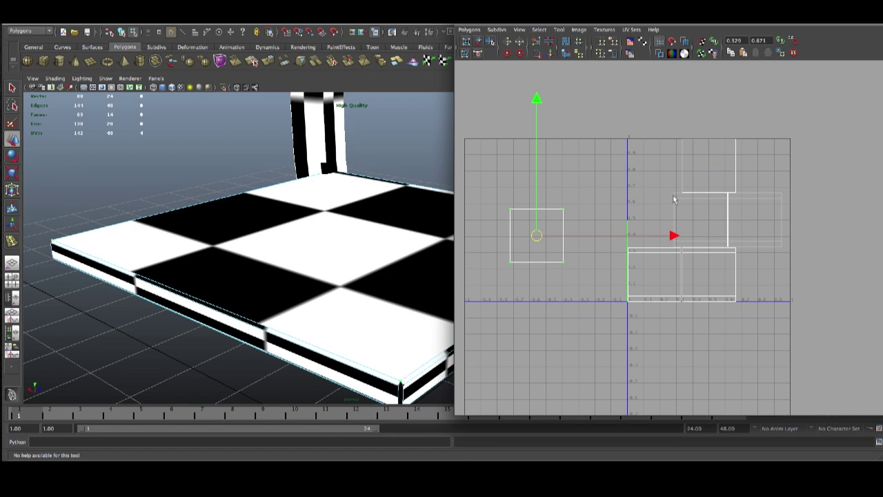
drag(670, 194, 676, 206)
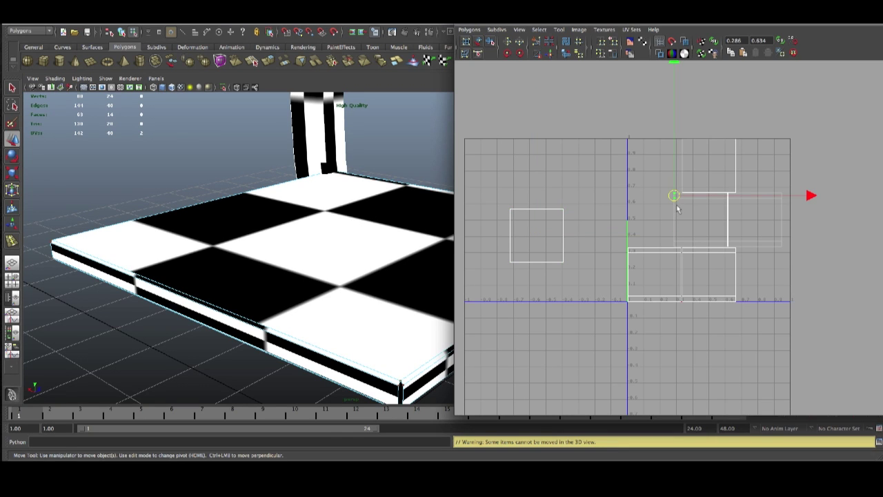
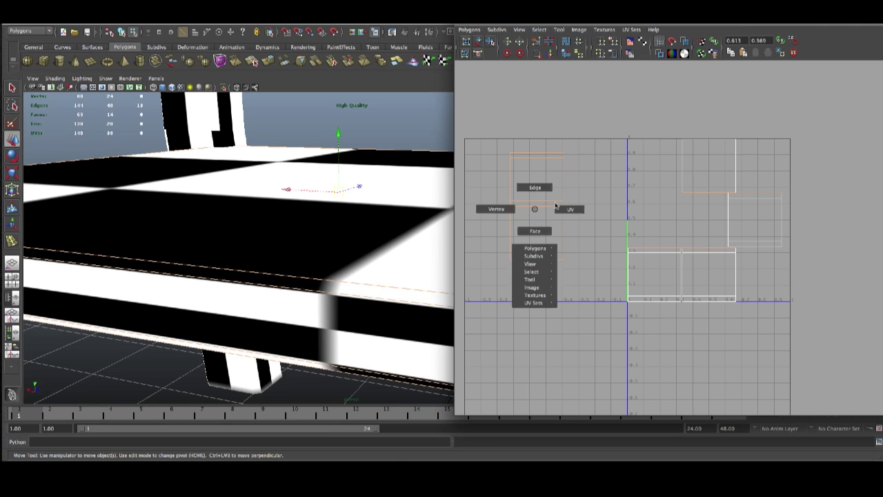
Step: Select all UVs of the two joined shells and reposition them left of the origin, examining the checker across the shelf's edges
drag(494, 131, 581, 287)
drag(532, 204, 534, 200)
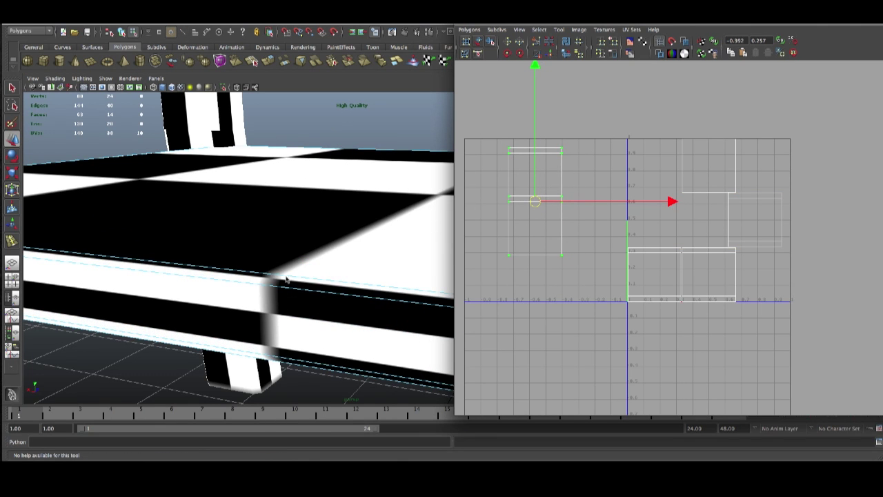
drag(535, 200, 537, 221)
alt+drag(367, 216, 347, 238)
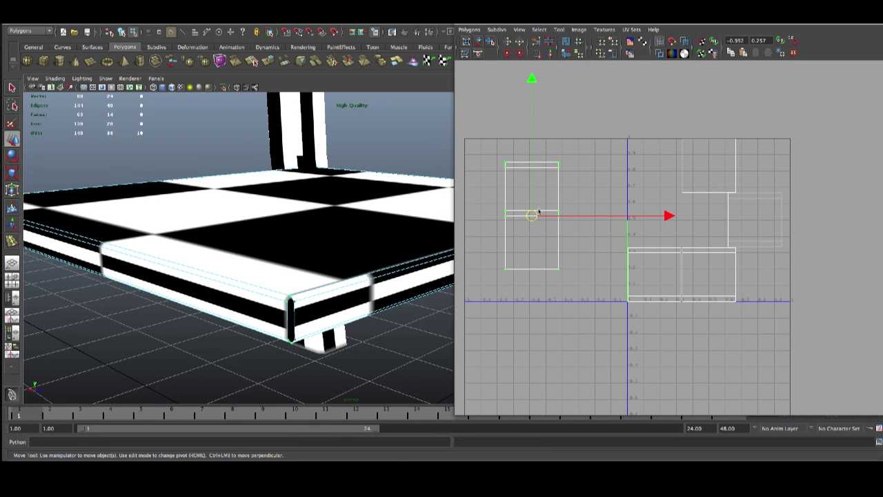
mouse_move(534, 221)
mouse_down()
mouse_move(545, 214)
mouse_move(538, 239)
mouse_move(541, 229)
mouse_up()
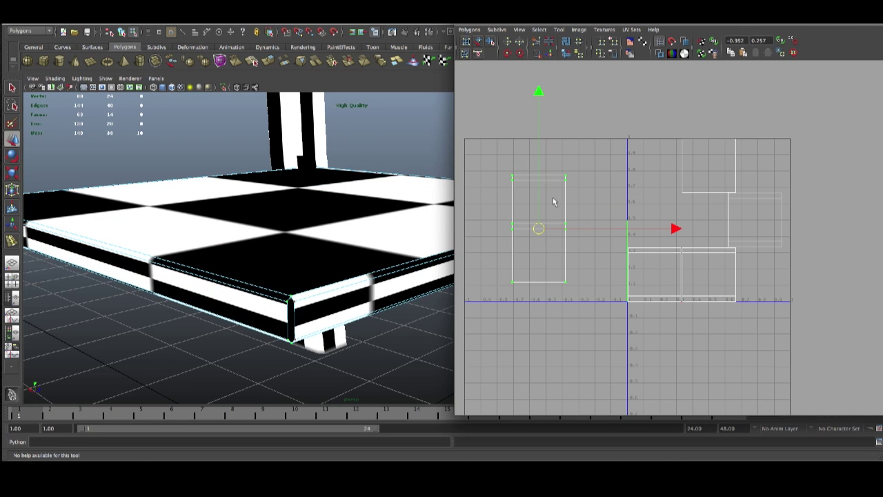
alt+drag(362, 287, 365, 271)
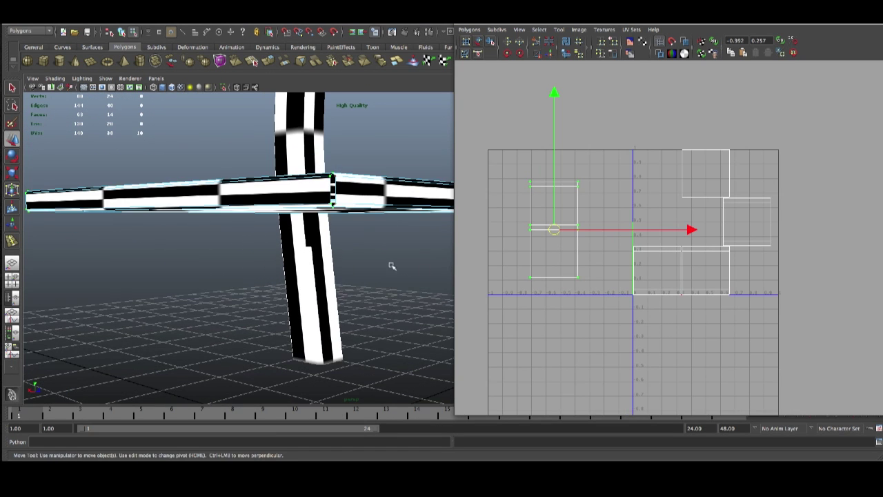
alt+drag(390, 243, 350, 176)
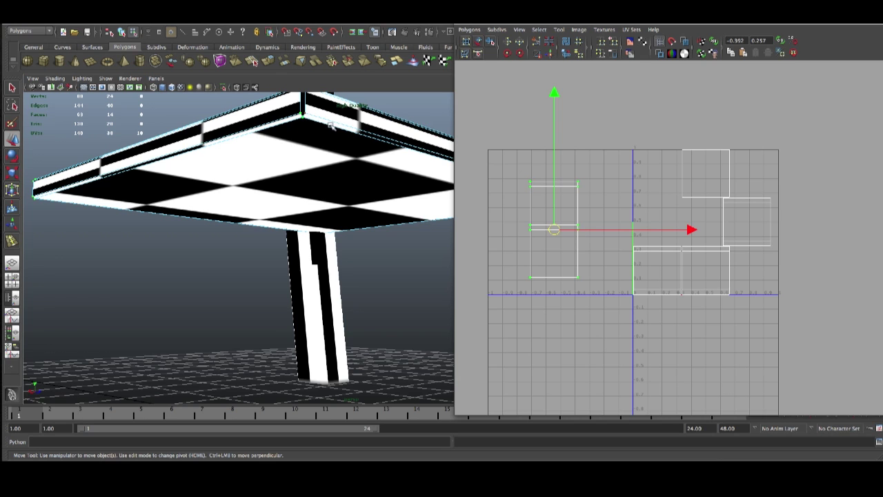
alt+drag(331, 153, 334, 181)
alt+right_drag(569, 213, 533, 217)
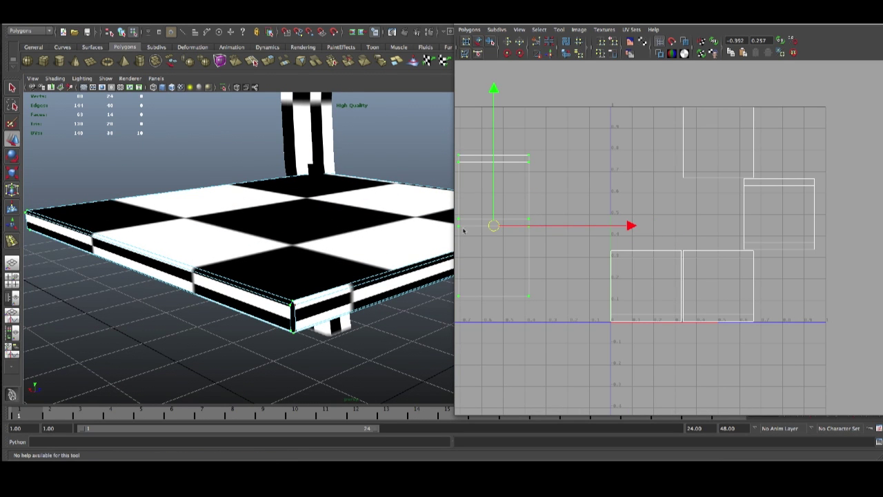
mouse_move(493, 225)
mouse_down()
mouse_move(509, 227)
mouse_move(509, 213)
mouse_move(509, 225)
mouse_up()
Step: Select the upper joined shell's right border edges one at a time and examine where each lies on the shelf model
right_drag(542, 198, 547, 185)
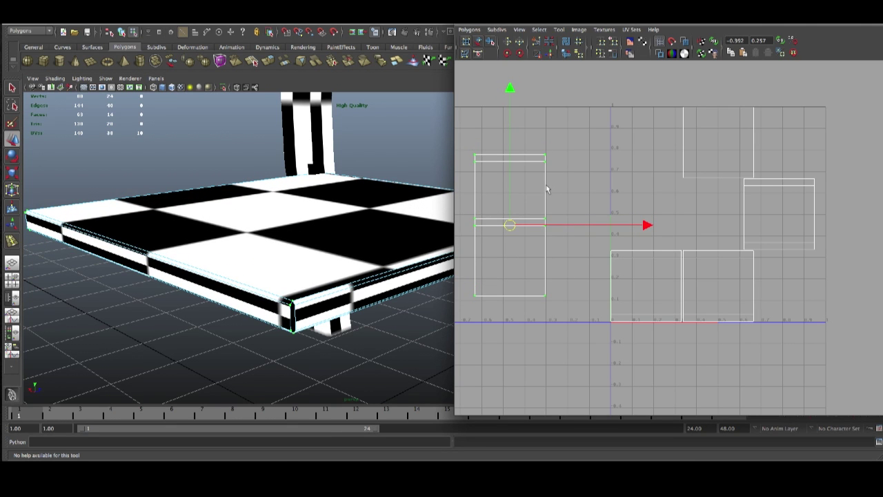
click(546, 184)
mouse_move(324, 233)
alt+mouse_down()
mouse_move(260, 236)
mouse_move(332, 236)
mouse_move(327, 220)
alt+mouse_up()
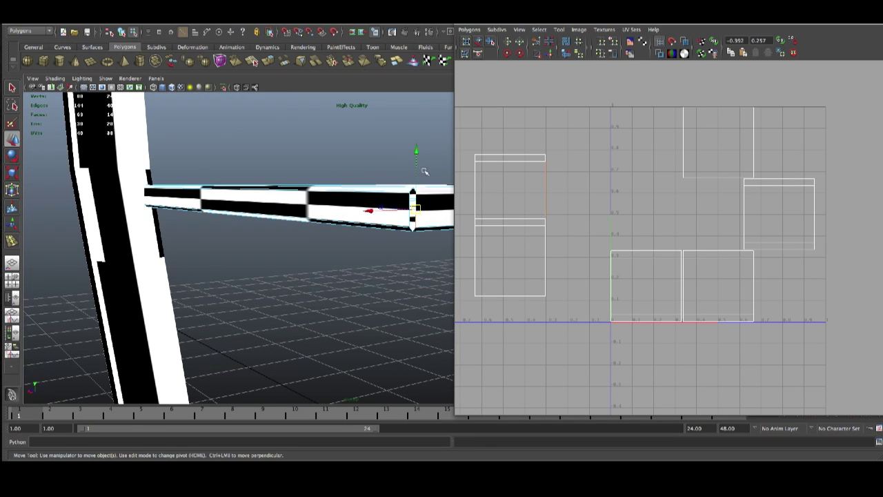
key(f)
mouse_move(385, 198)
alt+mouse_down()
mouse_move(362, 200)
mouse_move(390, 205)
alt+mouse_up()
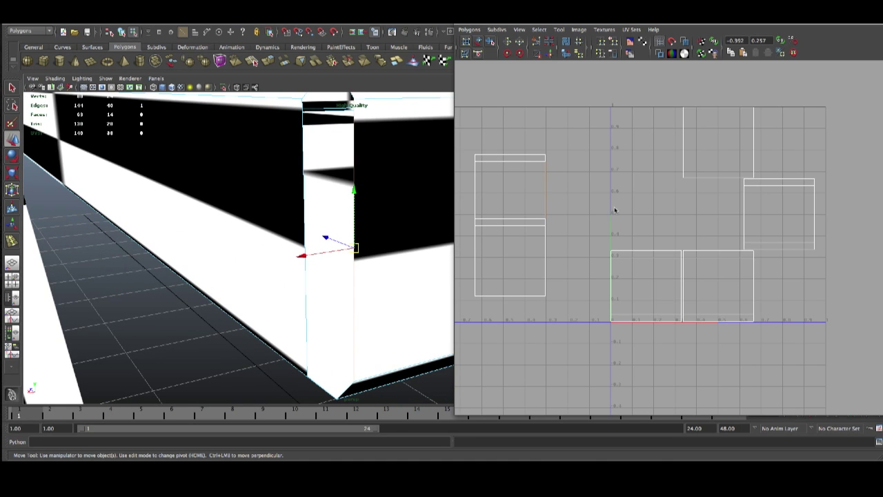
click(544, 162)
alt+drag(426, 289, 421, 266)
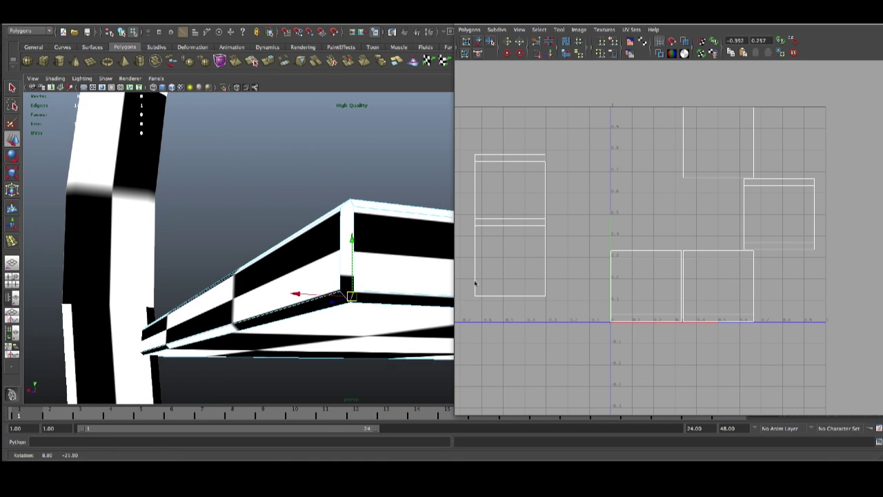
Step: Select the lower joined shell's right border edge and locate its matching edge on the shelf and in the separate shells
click(545, 255)
alt+drag(261, 257, 237, 210)
alt+middle_drag(271, 206, 315, 289)
alt+drag(315, 290, 257, 268)
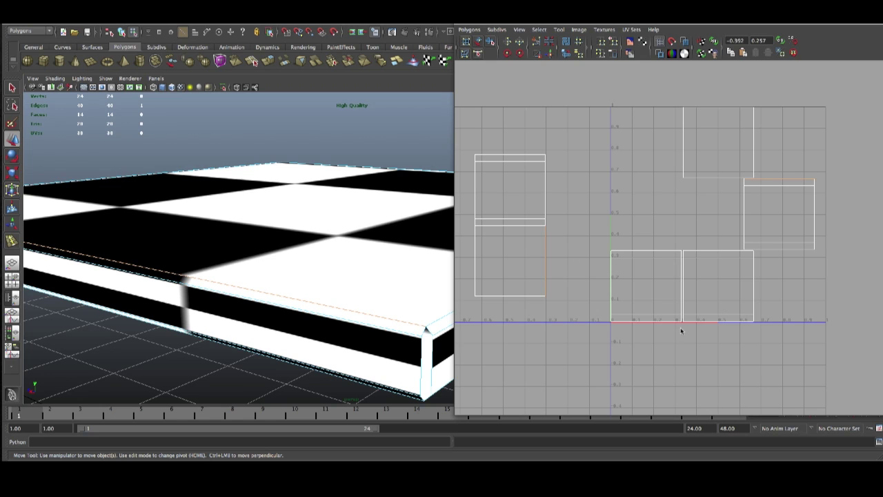
Step: Select the entire far-right UV shell, rotate it 90° counterclockwise and move it beside the lower joined shell
right_drag(810, 185, 828, 184)
drag(820, 205, 810, 175)
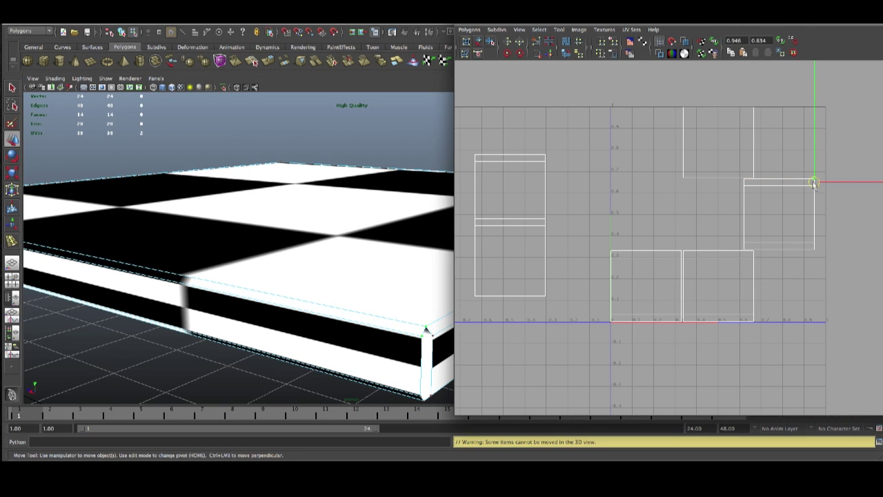
right_drag(814, 182, 848, 182)
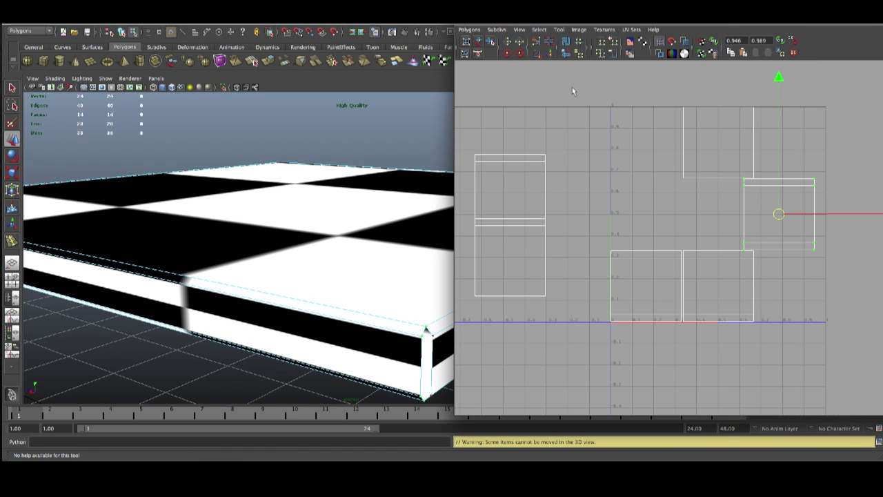
click(507, 55)
click(508, 55)
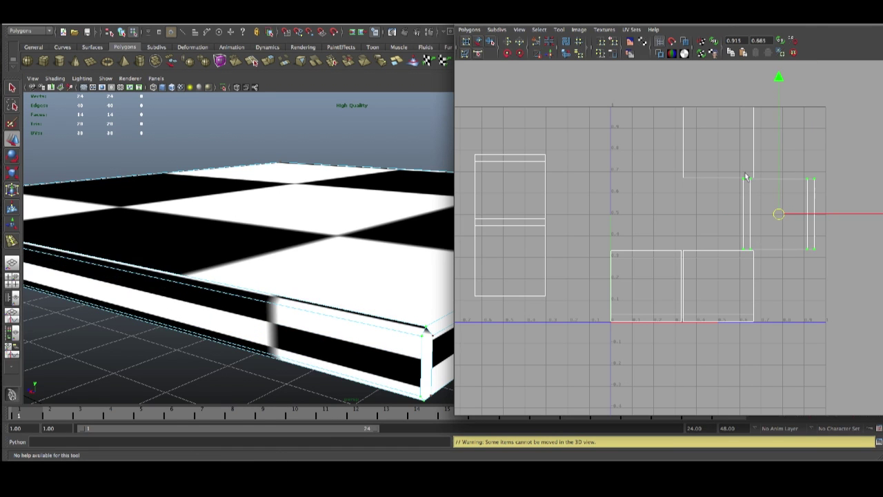
drag(791, 216, 591, 258)
Step: Move and sew the rotated shell's left border edge to the right side of the lower joined shell
right_drag(566, 242, 568, 224)
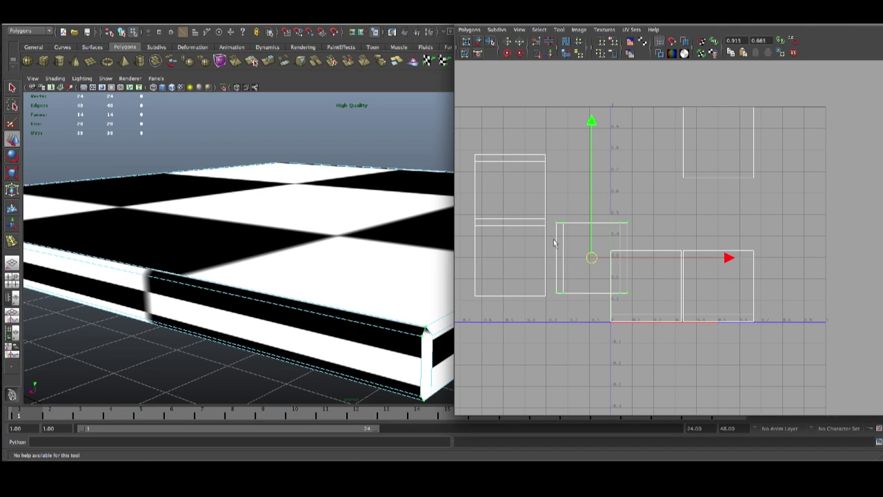
click(556, 244)
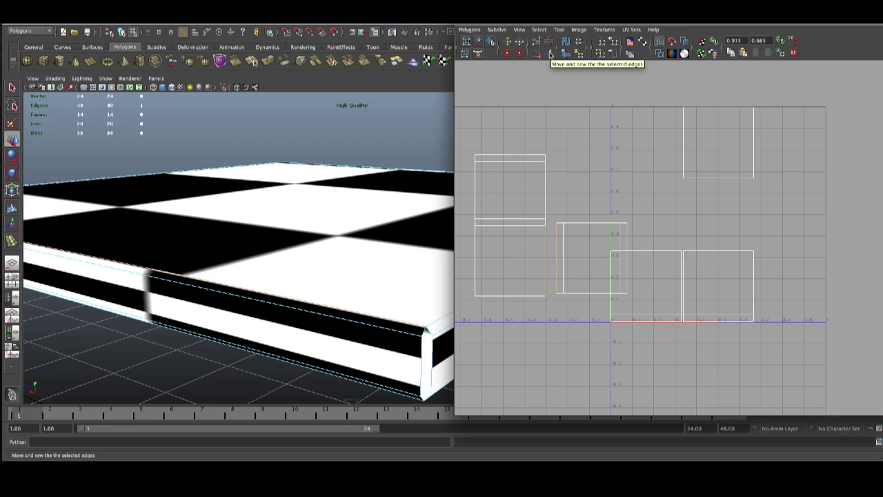
click(469, 30)
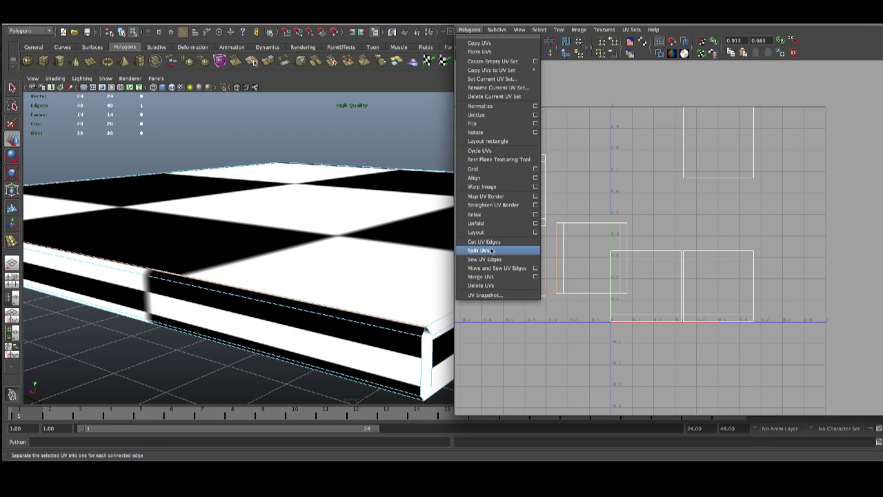
click(601, 134)
click(549, 55)
alt+drag(232, 315, 164, 285)
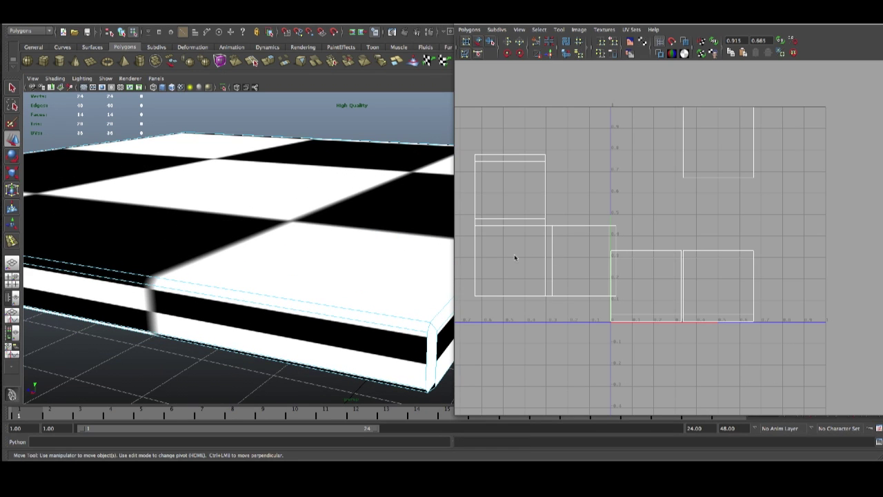
Step: Move and sew the left border edge of the lower joined shell so its matching side shell attaches there
scroll(514, 257, down, 1)
alt+middle_drag(549, 252, 571, 238)
right_drag(585, 227, 585, 204)
click(567, 228)
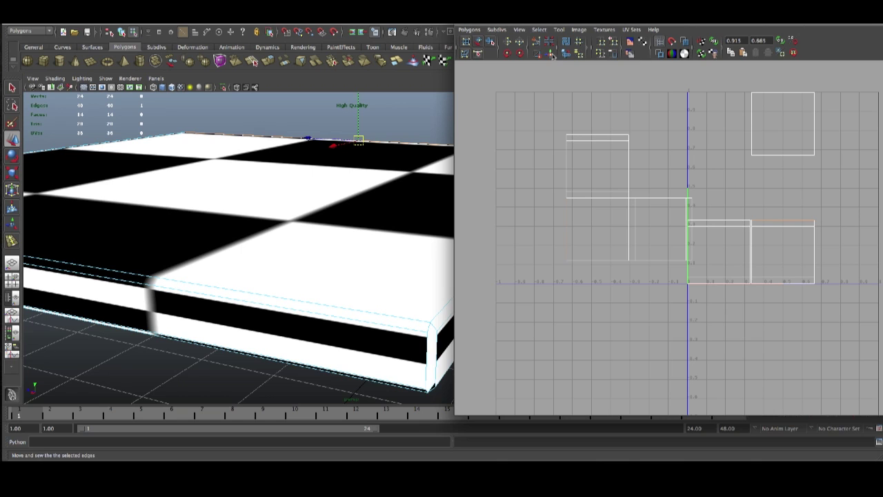
click(551, 56)
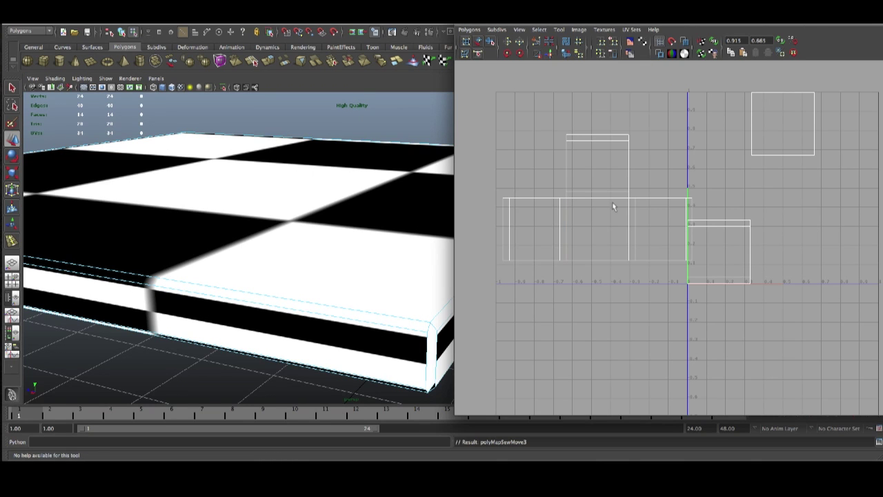
Step: Move and sew the bottom border edges in turn to attach the two remaining shells below the joined layout
scroll(318, 254, down, 3)
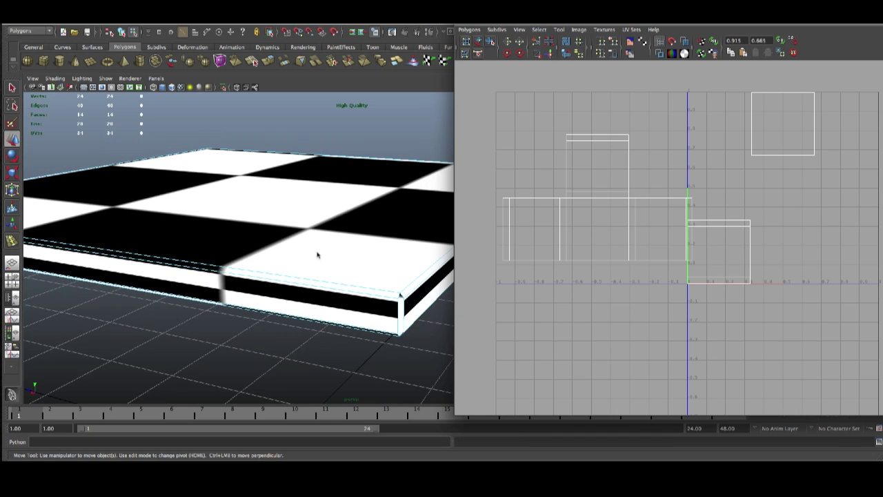
click(595, 260)
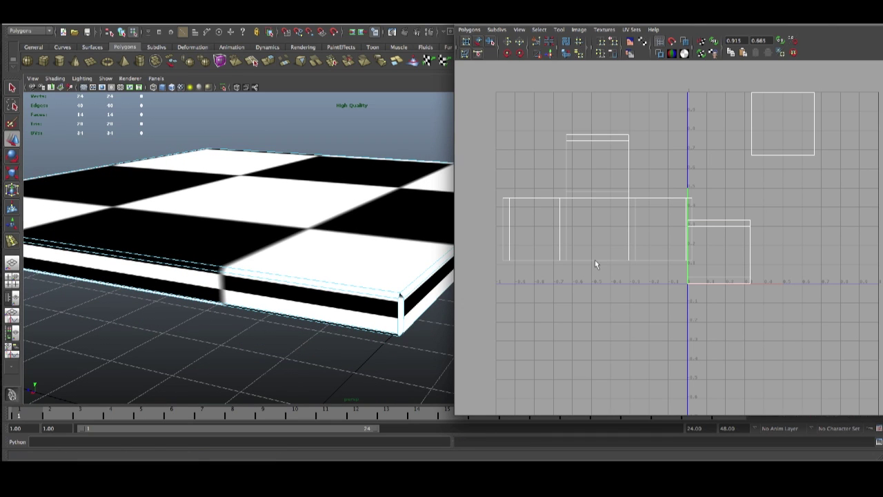
click(551, 58)
click(620, 323)
click(552, 57)
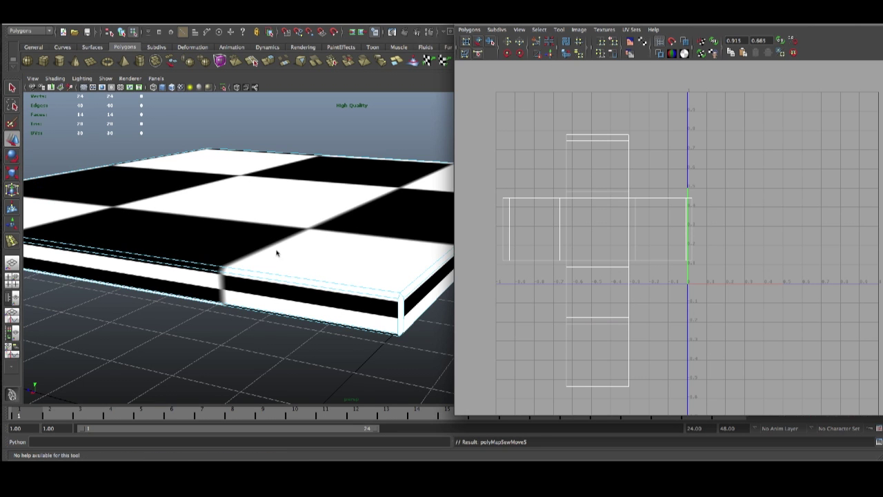
Step: Inspect the checker around the shelf, then select the whole cross-shaped UV layout and move it up and to the right
scroll(274, 251, down, 2)
scroll(273, 254, down, 3)
alt+drag(274, 254, 414, 273)
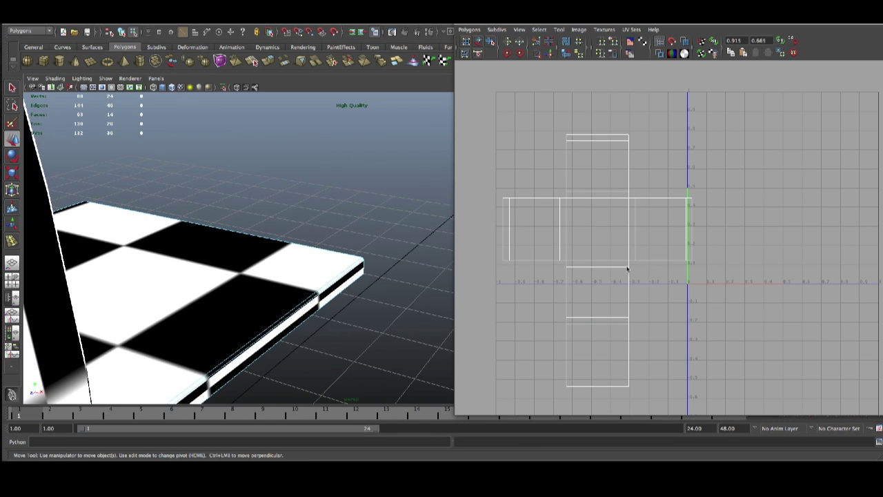
alt+drag(442, 235, 78, 149)
alt+drag(390, 271, 465, 276)
right_drag(595, 247, 627, 246)
scroll(627, 246, down, 2)
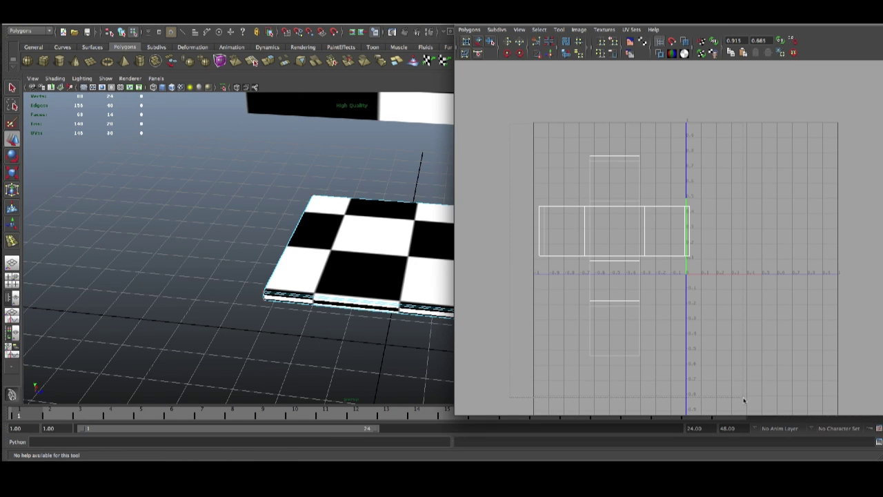
drag(744, 398, 744, 398)
drag(614, 257, 648, 224)
Step: Reset the Unfold UVs options to their defaults and apply the unfold to the selected shelf UVs
right_drag(647, 224, 647, 224)
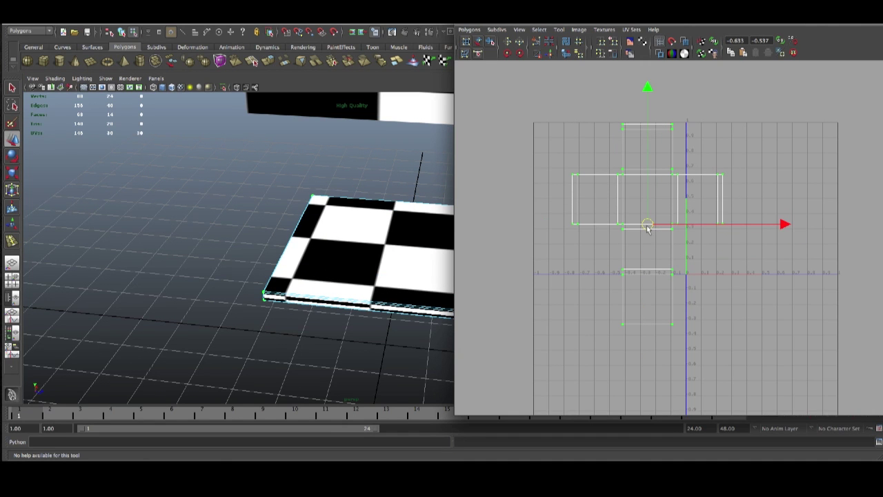
shift+right_drag(647, 226, 647, 226)
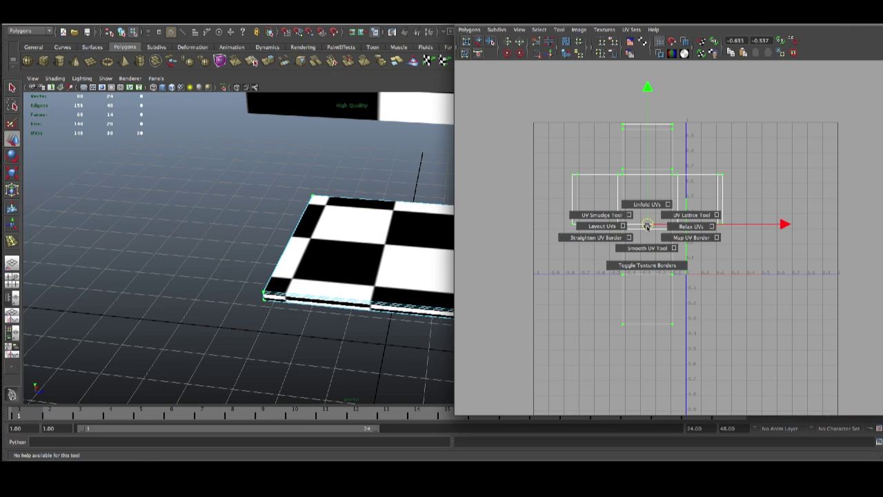
shift+right_drag(647, 226, 670, 208)
click(594, 136)
click(608, 153)
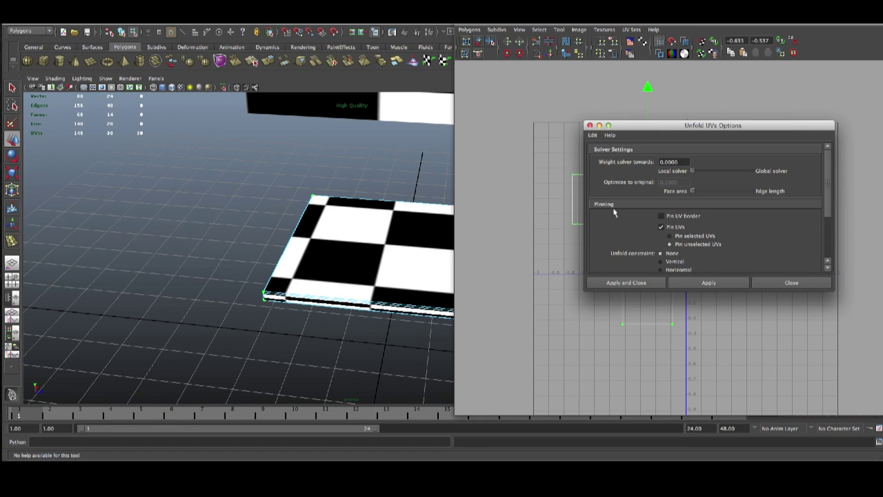
click(701, 285)
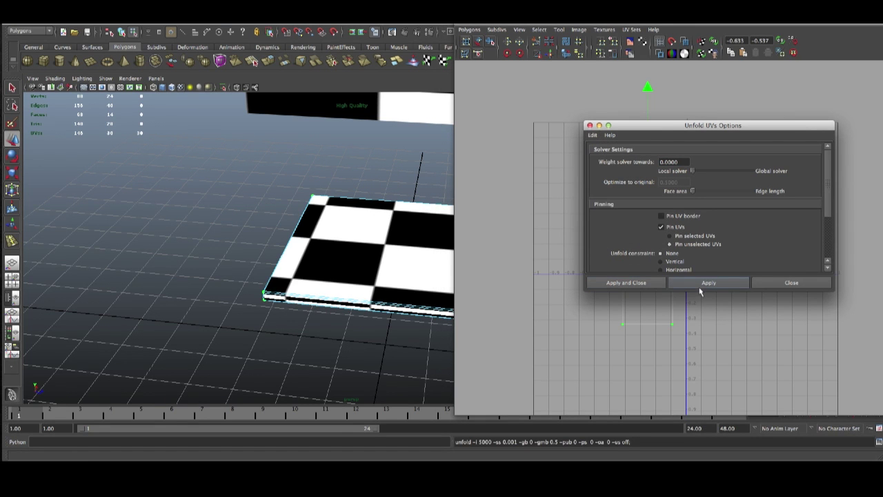
Step: Close the unfold options and move the unfolded shelf UVs up and to the right into the 0 to 1 UV square
click(791, 283)
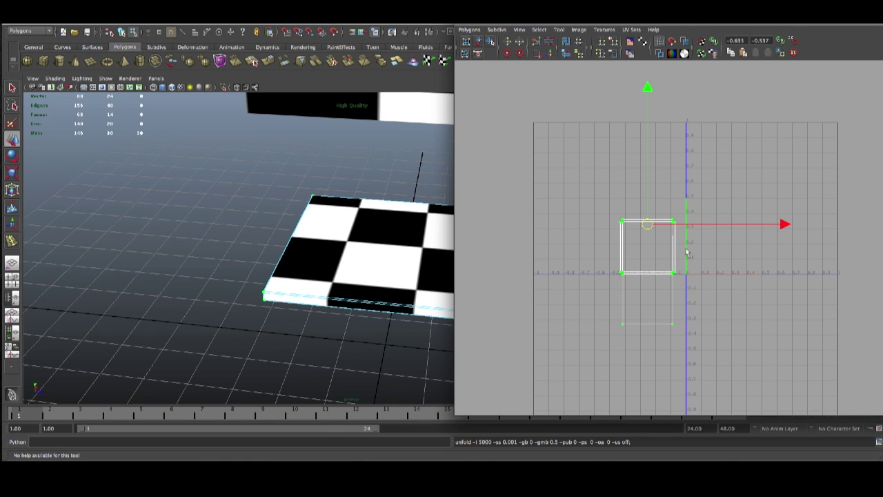
scroll(656, 258, up, 4)
scroll(647, 268, up, 3)
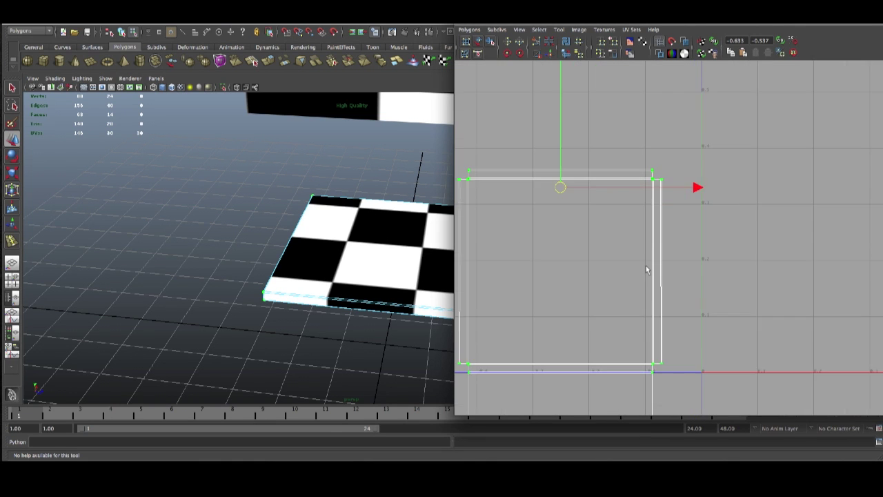
scroll(643, 270, down, 3)
drag(590, 201, 772, 56)
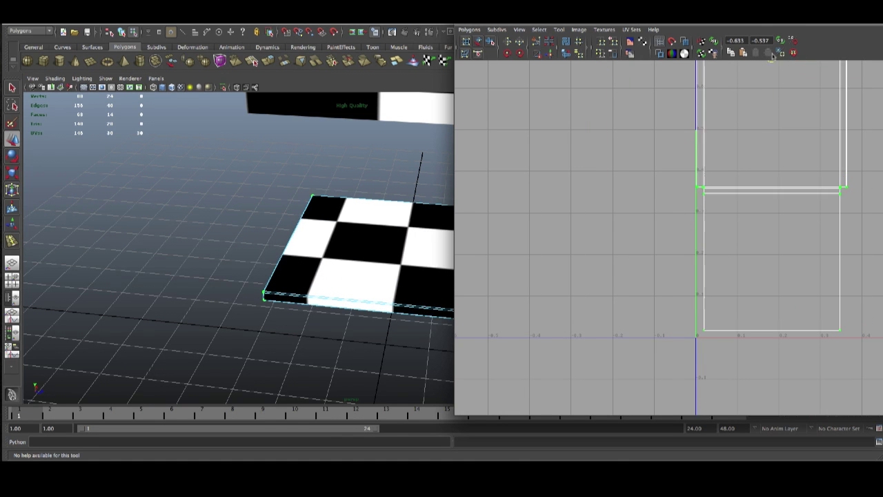
Step: Examine the checker pattern on the lower shelf's top, underside and side edges for stretching and continuity
alt+drag(249, 288, 268, 266)
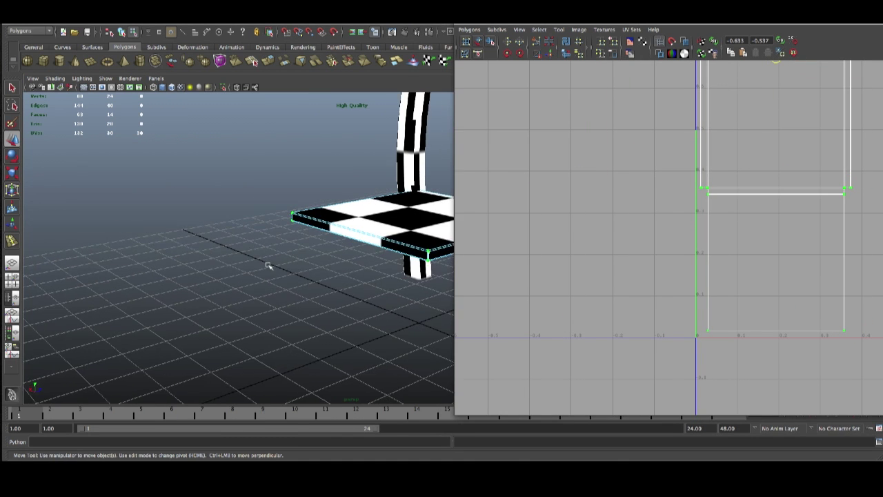
alt+right_drag(269, 266, 317, 259)
alt+drag(317, 258, 319, 187)
alt+drag(271, 144, 312, 152)
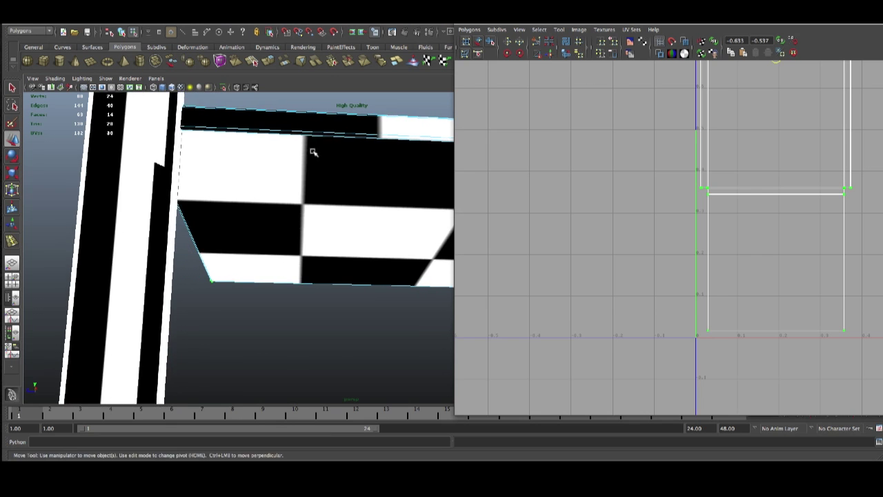
alt+drag(432, 168, 196, 201)
scroll(331, 344, down, 4)
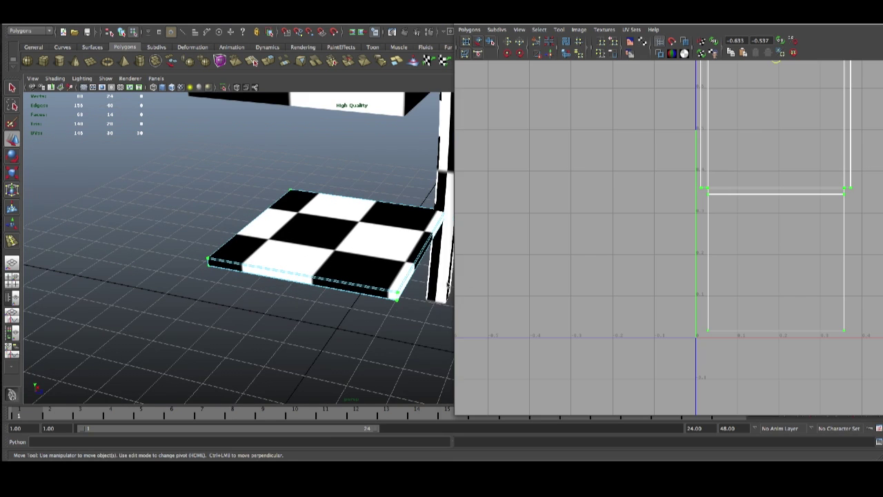
alt+middle_drag(477, 279, 430, 283)
alt+drag(363, 305, 352, 266)
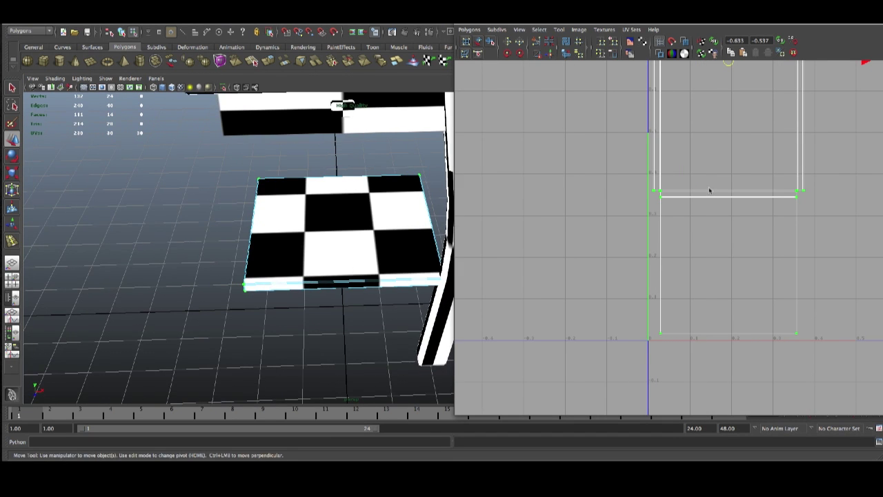
Step: Apply the Layout UVs command to the selected shelf UVs to scale and fit them within the 0 to 1 square
scroll(711, 196, down, 5)
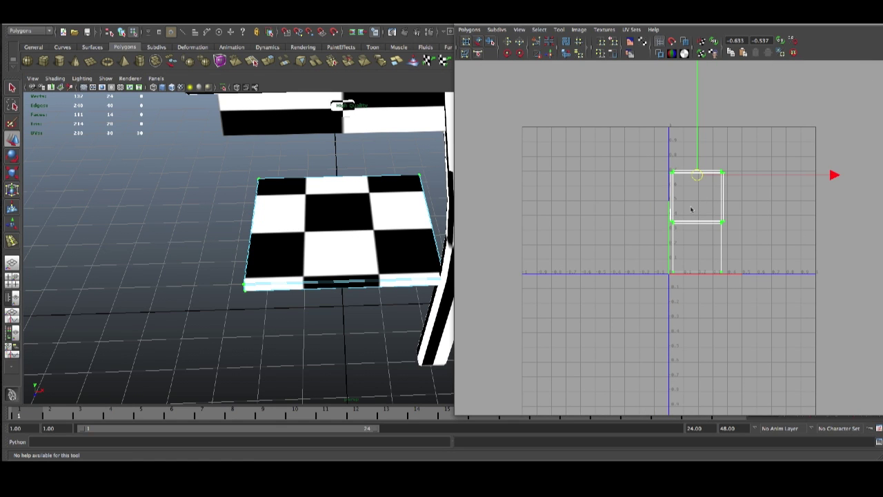
shift+right_click(690, 210)
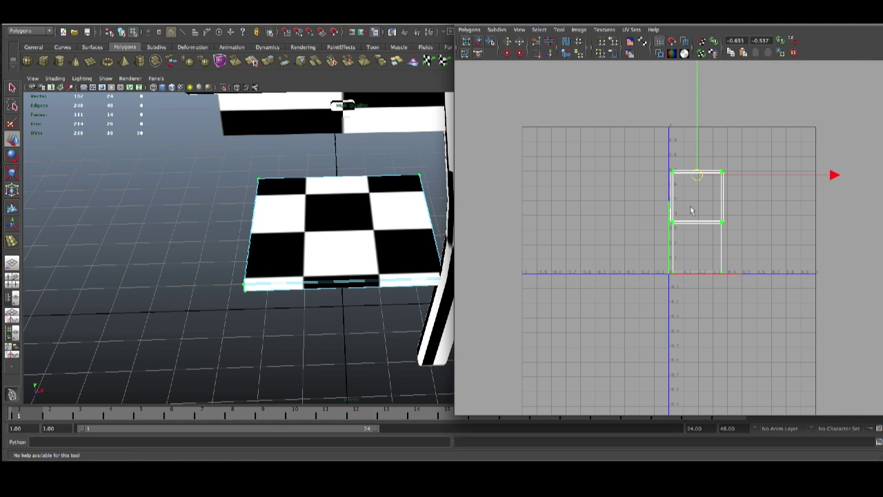
shift+right_drag(708, 200, 636, 195)
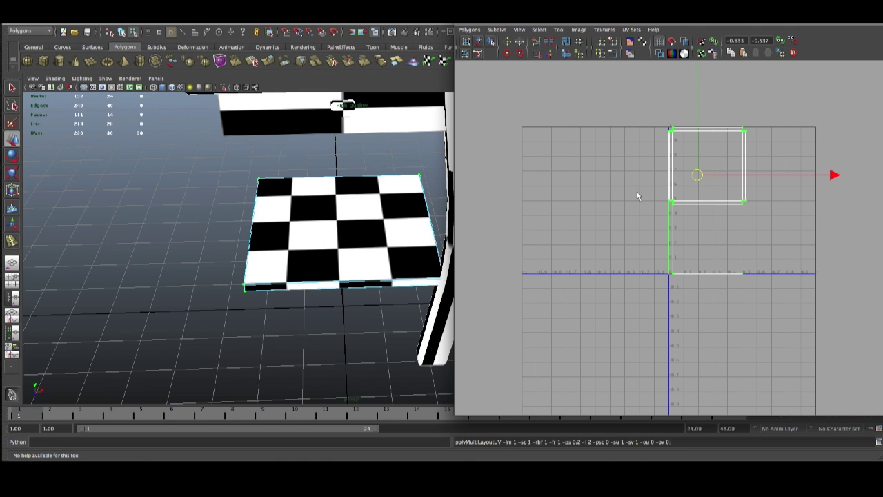
Step: Clear the UV selection, return to object selection with the shelf selected, and inspect the checker on its top and edges
click(231, 326)
alt+drag(281, 230, 346, 223)
right_drag(346, 223, 361, 236)
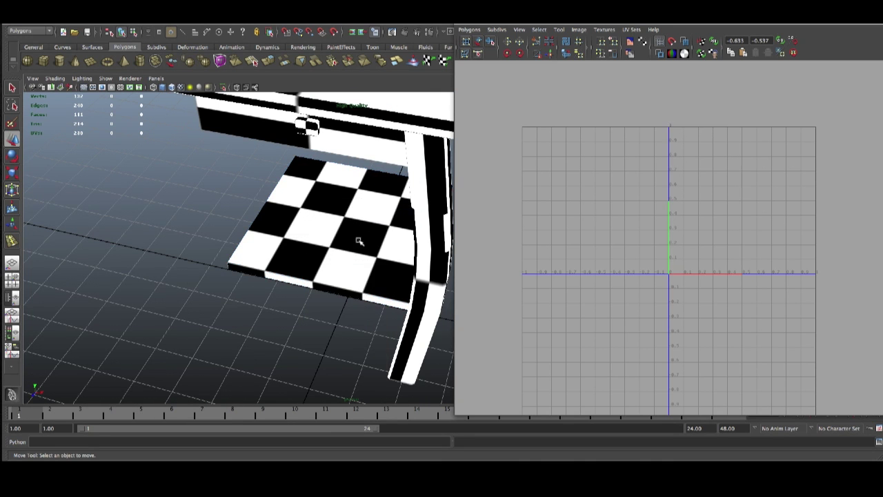
alt+drag(292, 310, 343, 321)
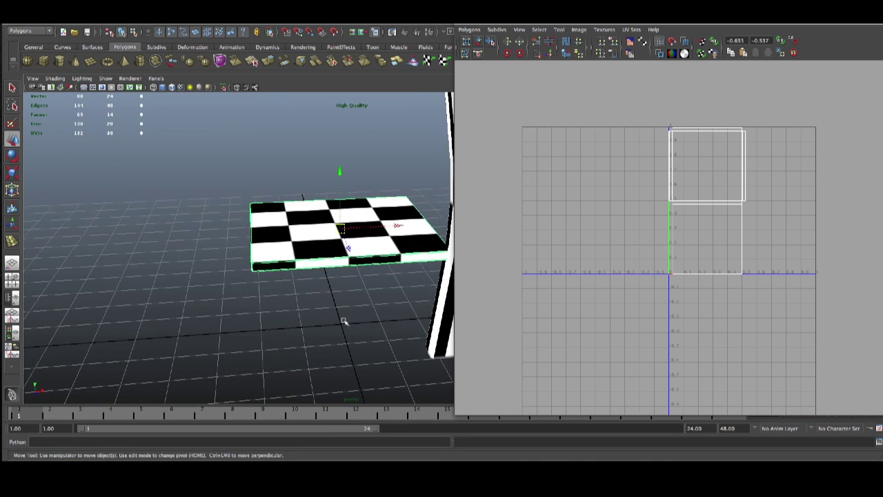